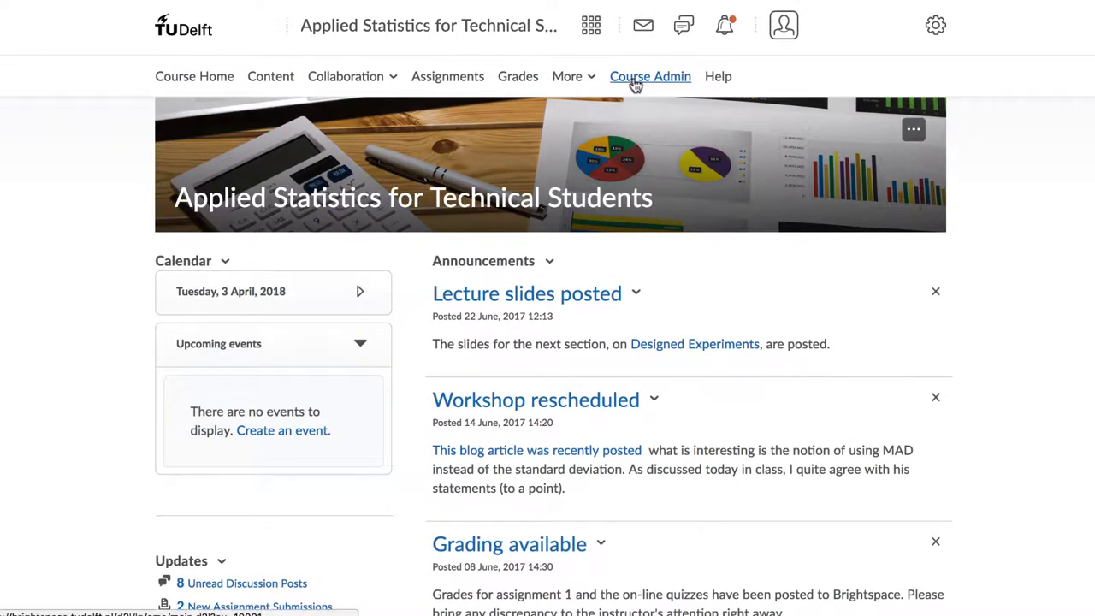
Open the grade book's grade management page from the course administration
{"action": "left_click", "coordinate": [632, 78]}
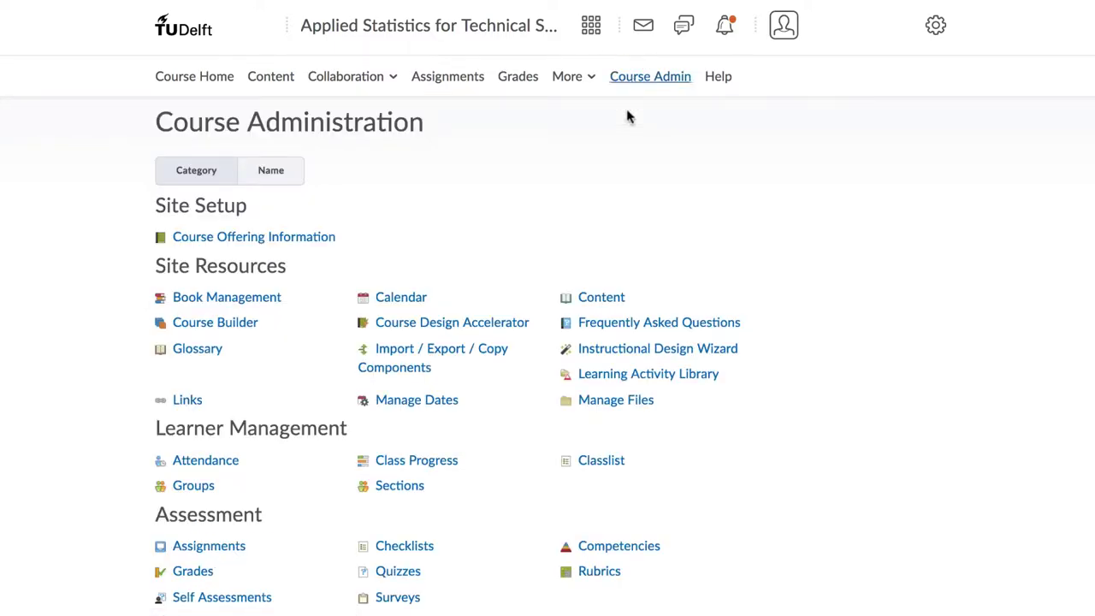
{"action": "scroll", "coordinate": [493, 429], "scroll_direction": "down", "scroll_amount": 3}
{"action": "left_click", "coordinate": [200, 428]}
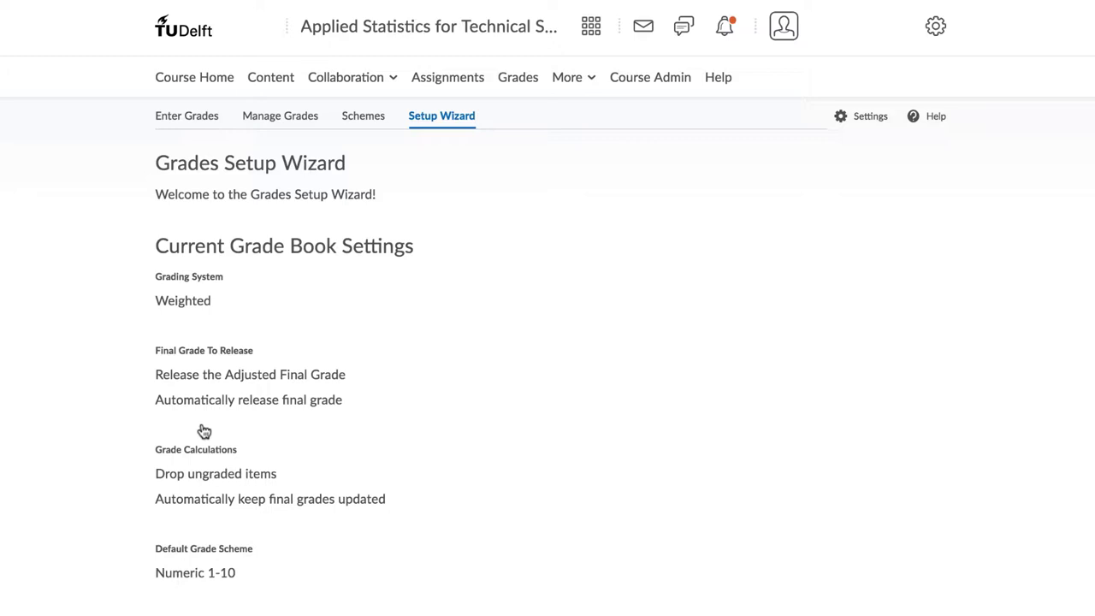
{"action": "left_click", "coordinate": [294, 116]}
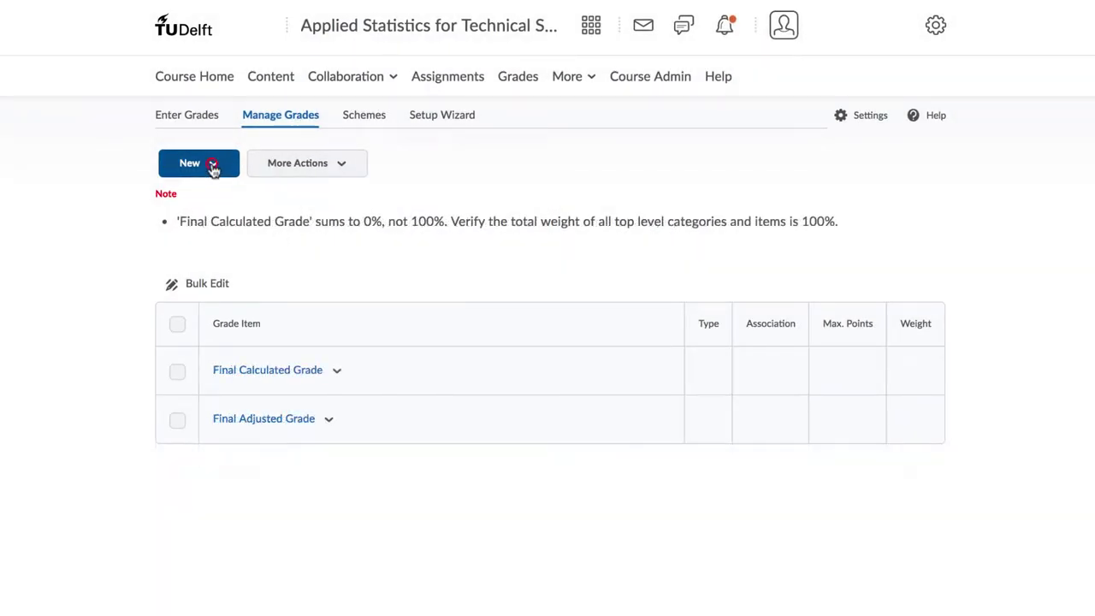
Start a new grade category named Assignments and set its weight to 45
{"action": "left_click", "coordinate": [213, 165]}
{"action": "left_click", "coordinate": [207, 232]}
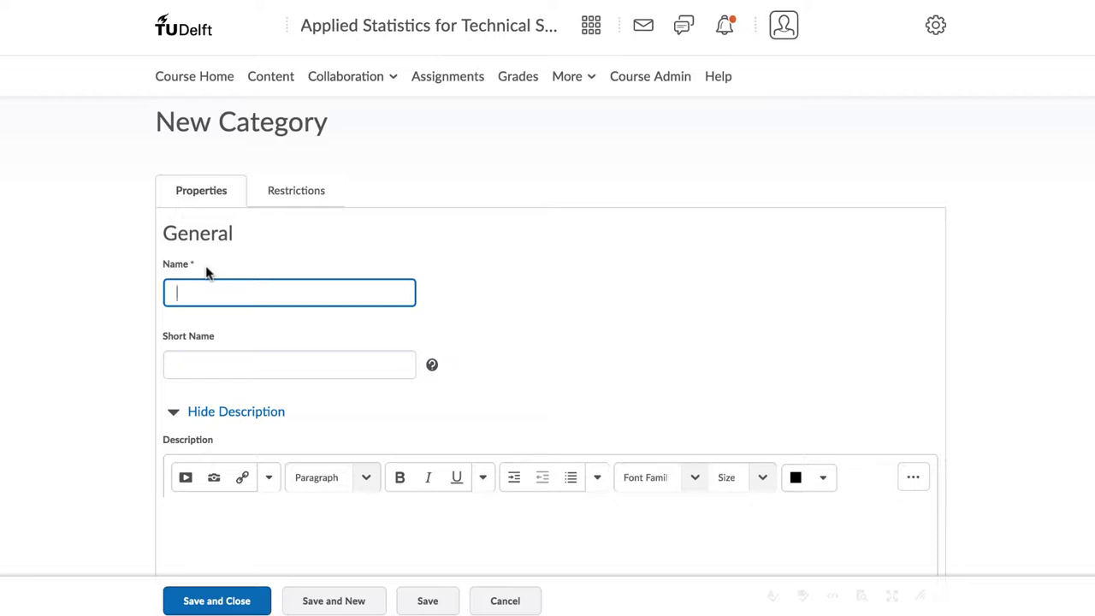
{"action": "type", "text": "Assignments"}
{"action": "scroll", "coordinate": [232, 356], "scroll_direction": "down", "scroll_amount": 5}
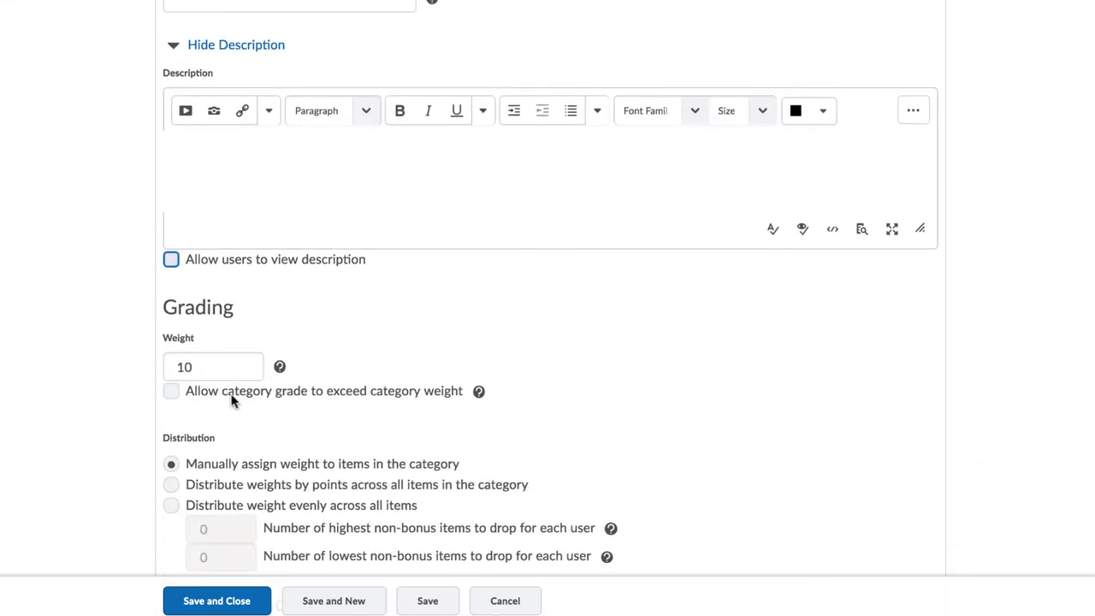
{"action": "double_click", "coordinate": [194, 373]}
{"action": "type", "text": "45"}
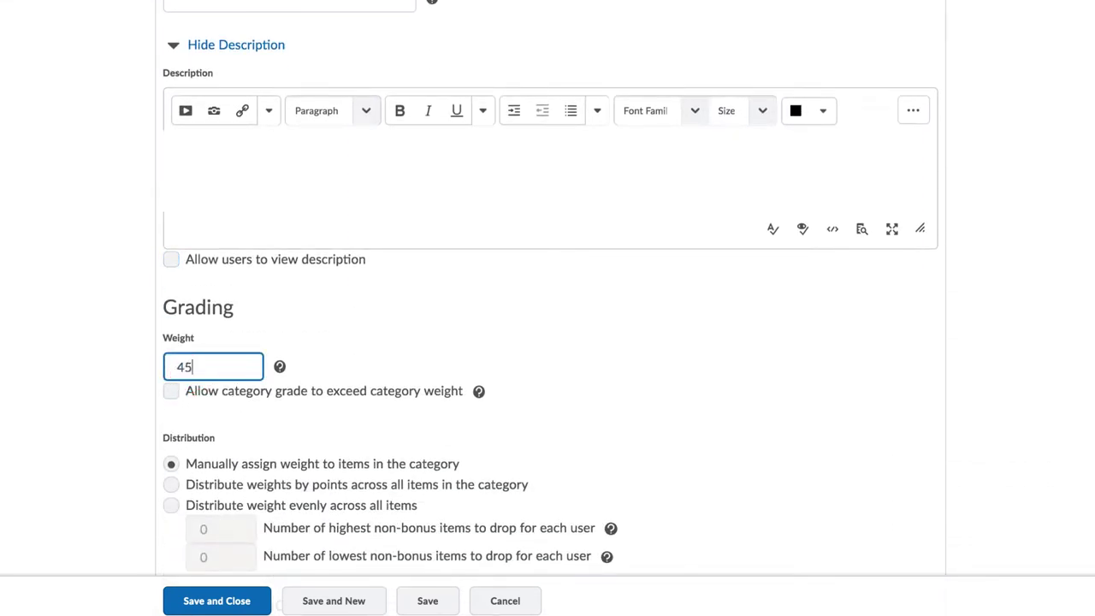
Show the class average and grade distribution to users for the Assignments category, and save and close it
{"action": "scroll", "coordinate": [171, 371], "scroll_direction": "down", "scroll_amount": 2}
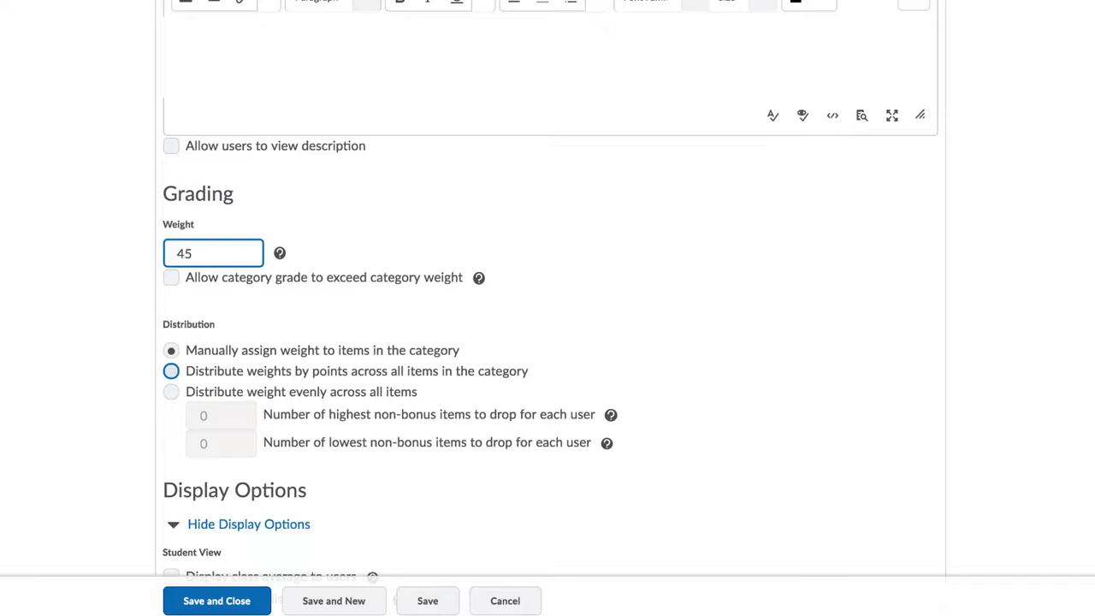
{"action": "scroll", "coordinate": [171, 370], "scroll_direction": "down", "scroll_amount": 3}
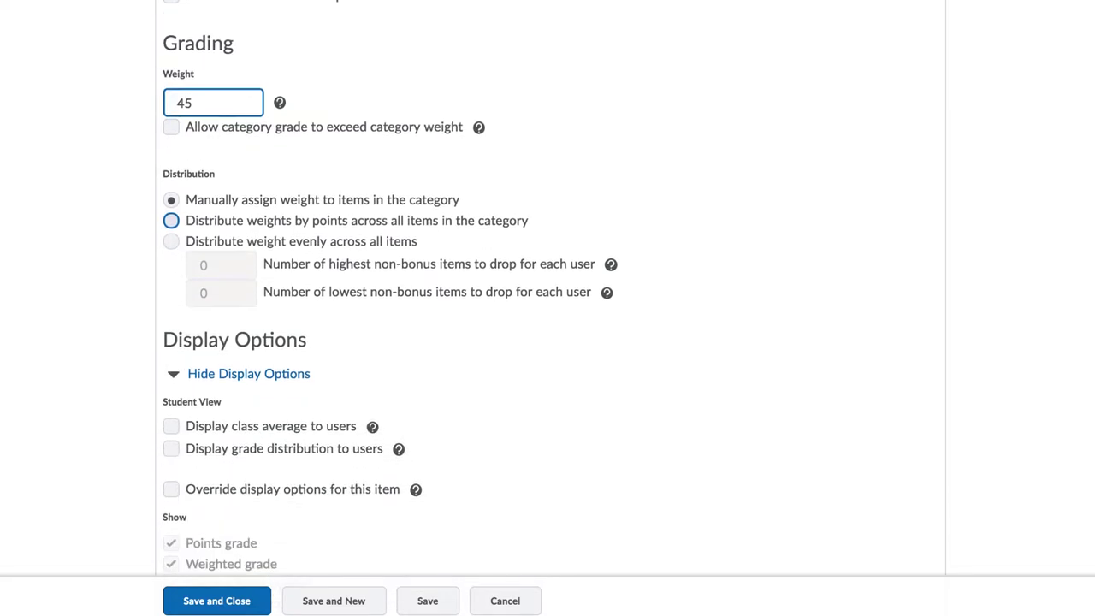
{"action": "left_click", "coordinate": [171, 428]}
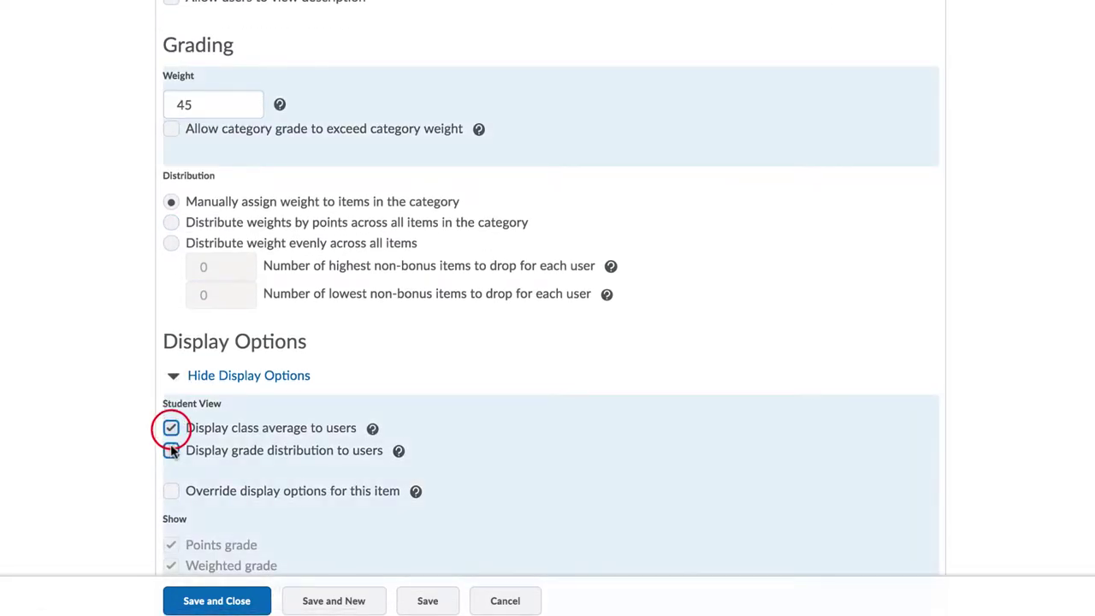
{"action": "left_click", "coordinate": [171, 450]}
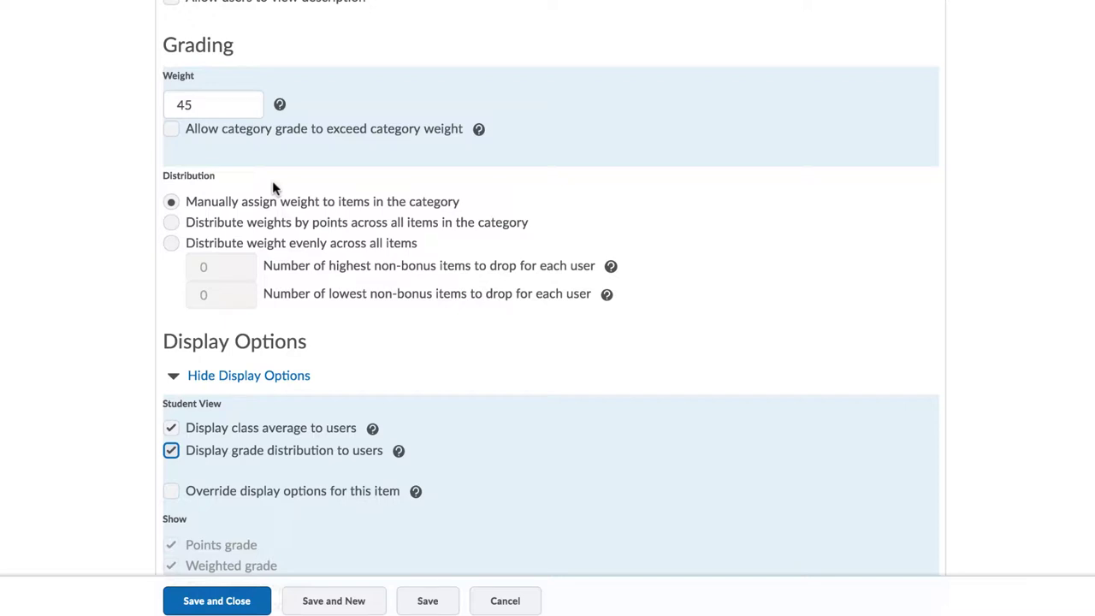
{"action": "scroll", "coordinate": [272, 184], "scroll_direction": "down", "scroll_amount": 2}
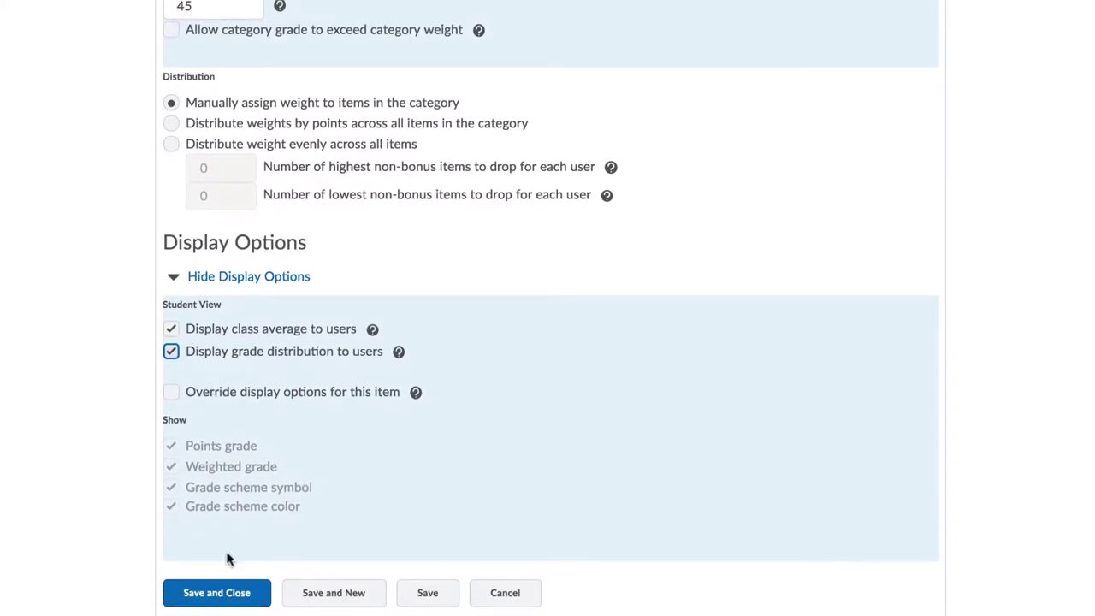
{"action": "left_click", "coordinate": [227, 599]}
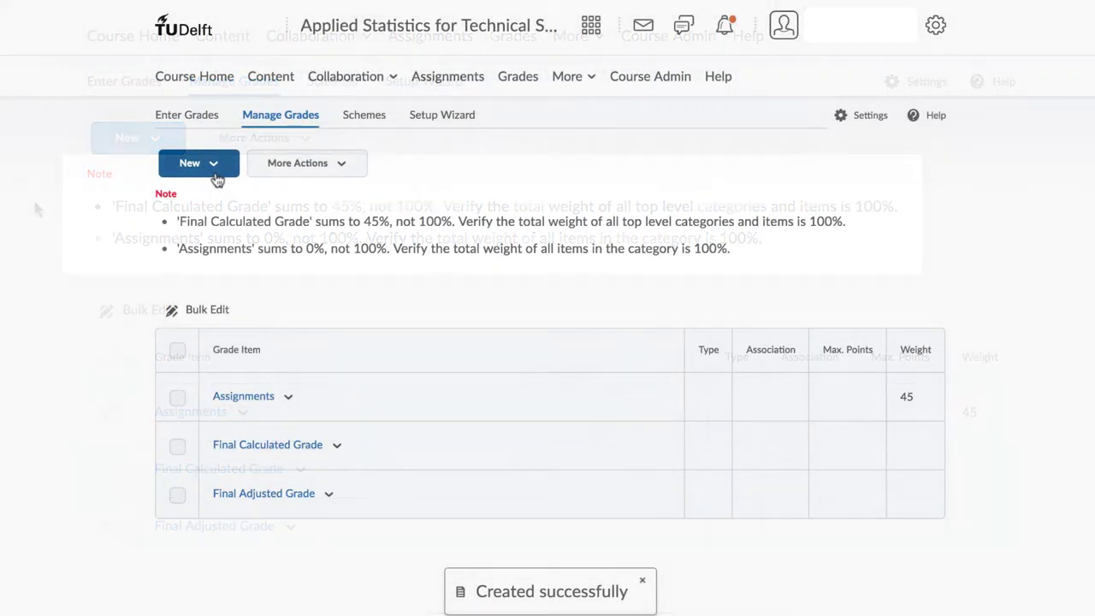
Start a new grade category named Online Quizzes and set its weight to 15
{"action": "left_click", "coordinate": [214, 171]}
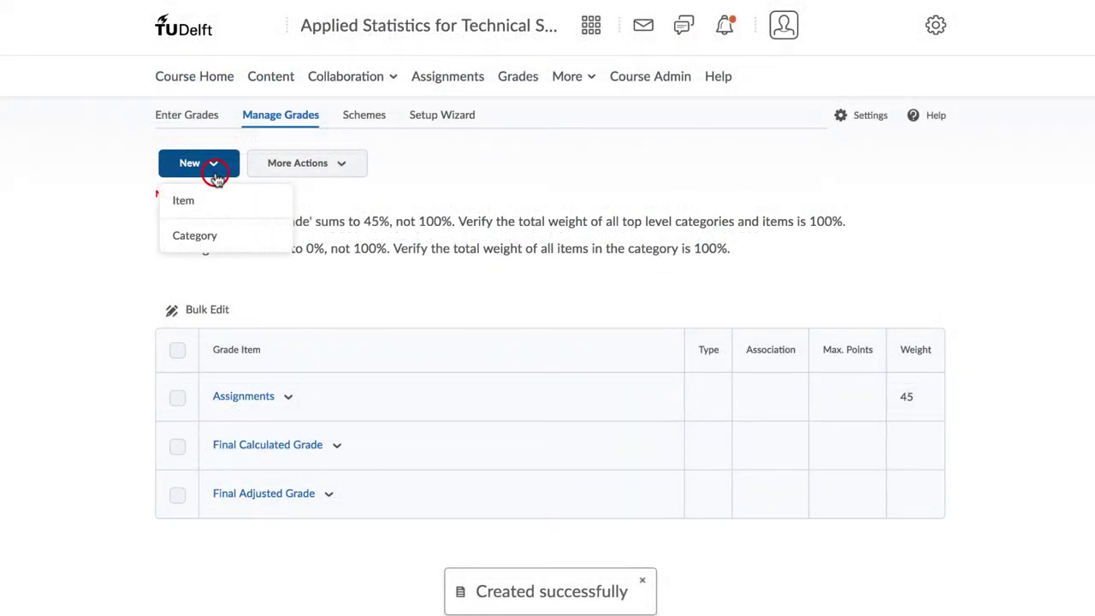
{"action": "left_click", "coordinate": [200, 236]}
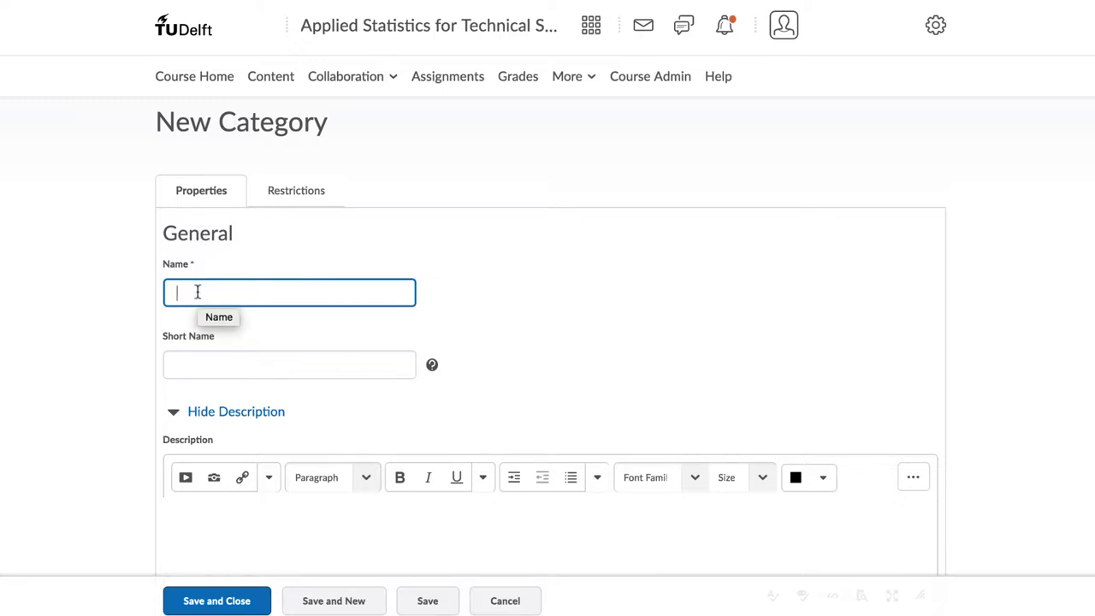
{"action": "type", "text": "Online "}
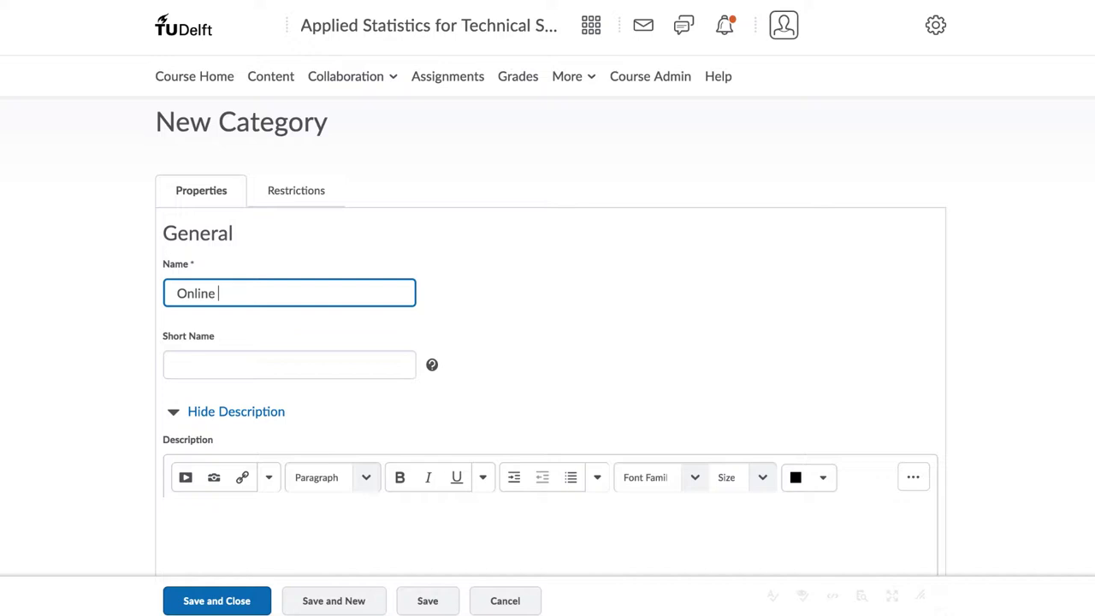
{"action": "type", "text": "Quizzes"}
{"action": "scroll", "coordinate": [202, 334], "scroll_direction": "down", "scroll_amount": 5}
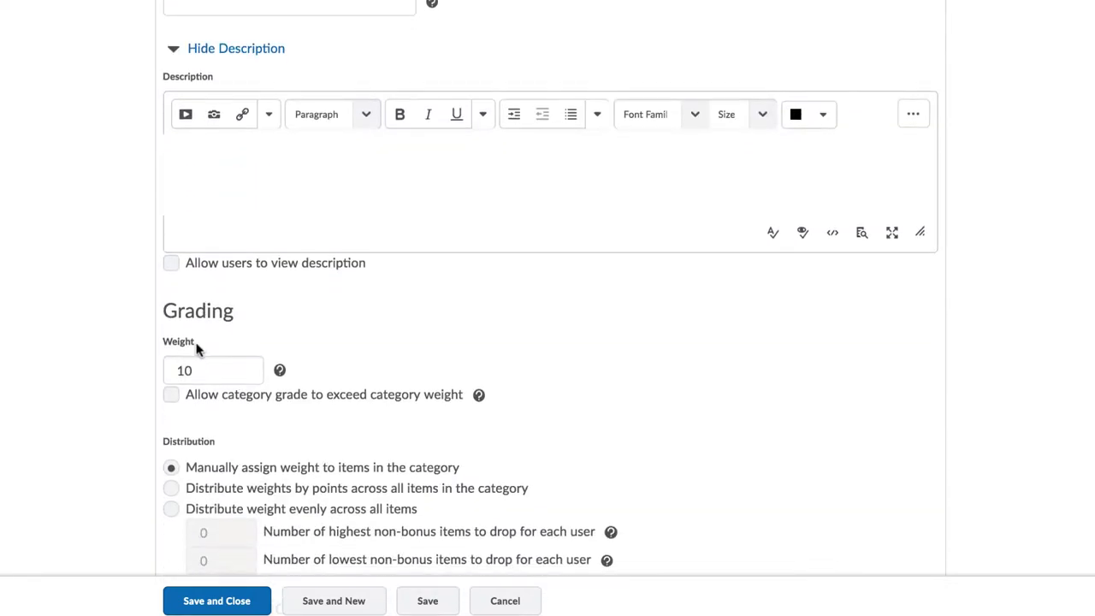
{"action": "left_click", "coordinate": [195, 368]}
{"action": "double_click", "coordinate": [195, 369]}
{"action": "type", "text": "15"}
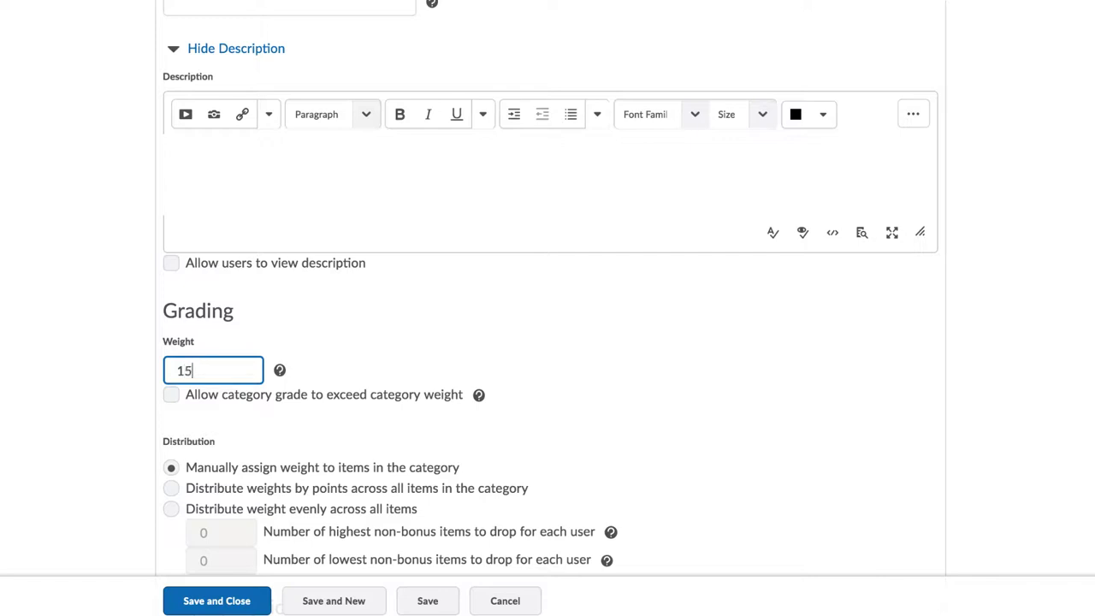
Distribute the Online Quizzes weight evenly across all items, dropping 1 lowest non-bonus item per user, and save and close the category
{"action": "scroll", "coordinate": [196, 364], "scroll_direction": "down", "scroll_amount": 3}
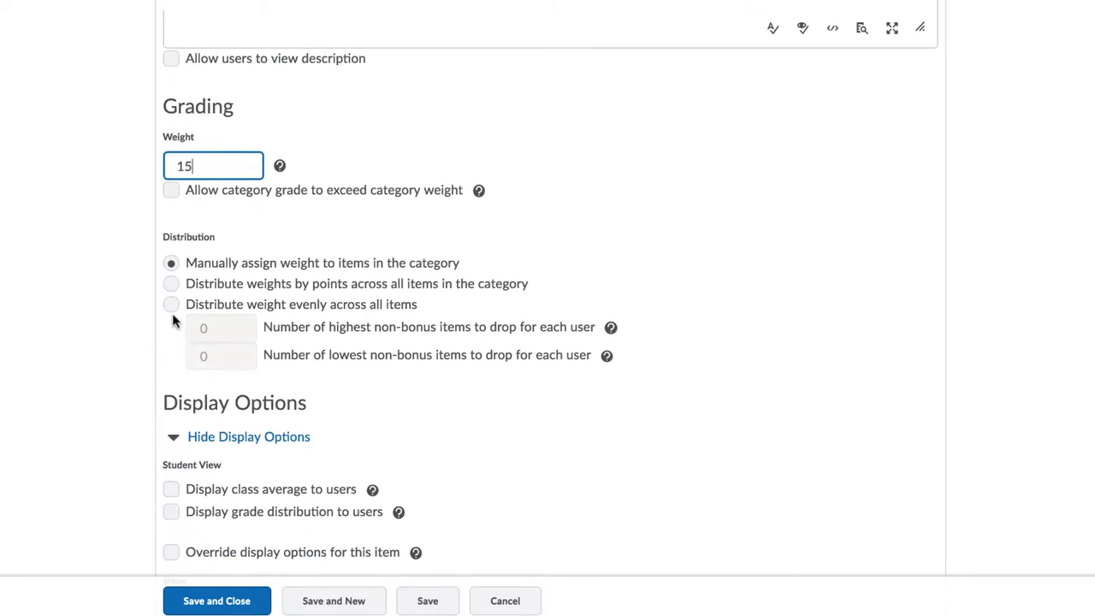
{"action": "left_click", "coordinate": [171, 308]}
{"action": "left_click", "coordinate": [207, 356]}
{"action": "key", "text": "BackSpace"}
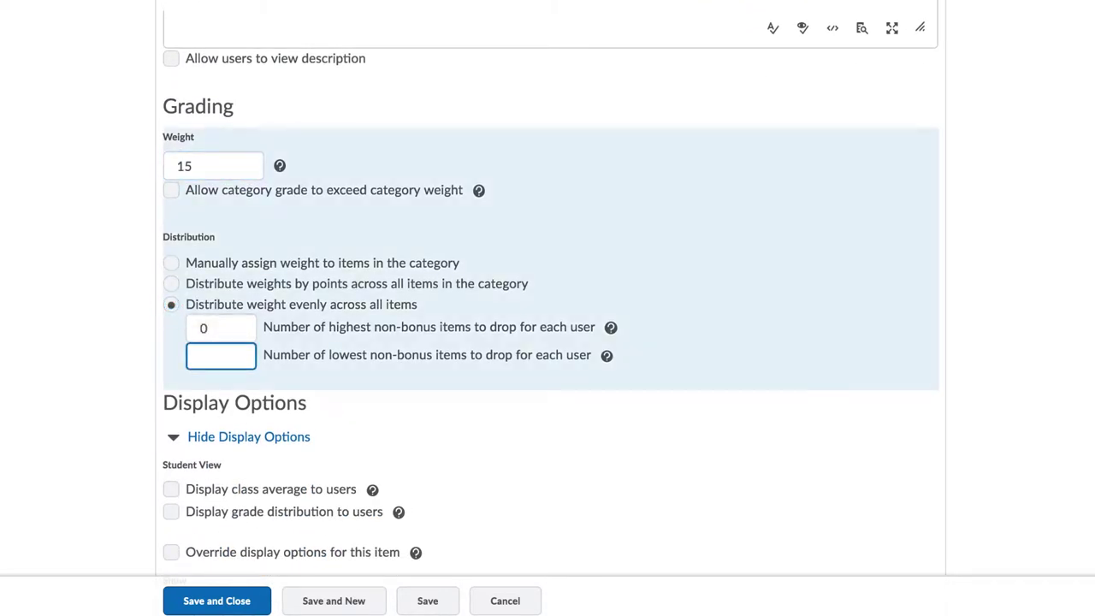
{"action": "type", "text": "1"}
{"action": "scroll", "coordinate": [548, 342], "scroll_direction": "down", "scroll_amount": 3}
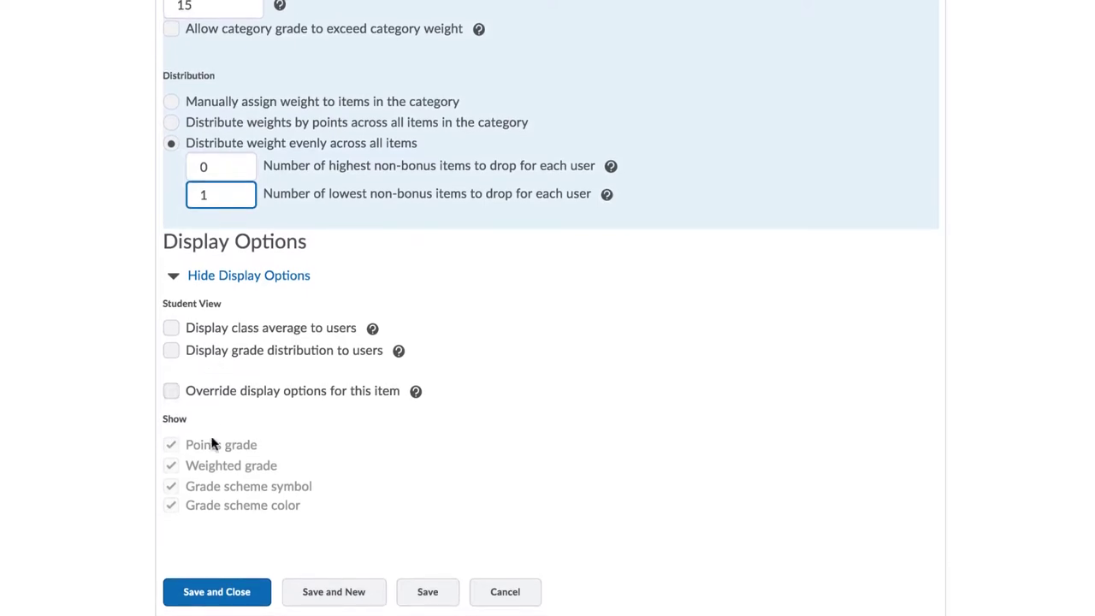
{"action": "left_click", "coordinate": [208, 601]}
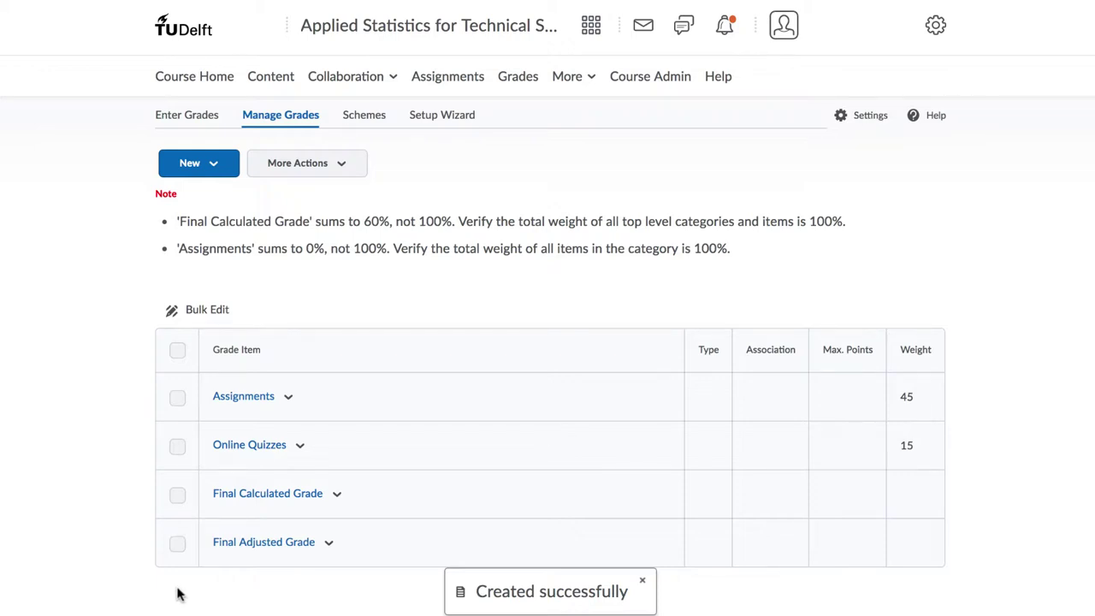
Start a new grade category named Final exam and set its weight to 40
{"action": "left_click", "coordinate": [213, 166]}
{"action": "left_click", "coordinate": [205, 239]}
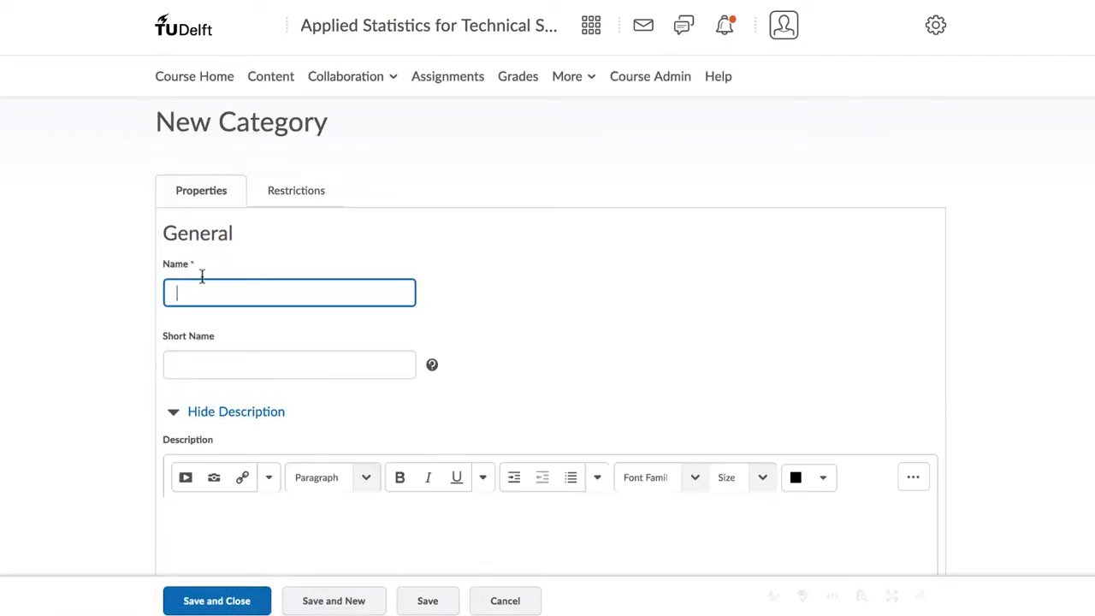
{"action": "type", "text": "Final exam"}
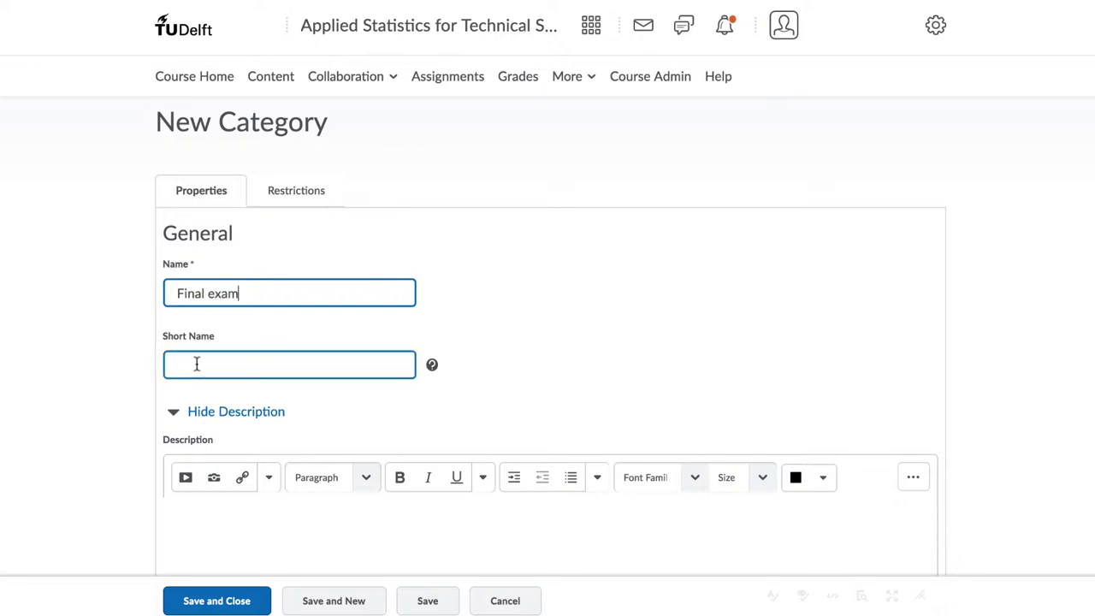
{"action": "scroll", "coordinate": [196, 364], "scroll_direction": "down", "scroll_amount": 5}
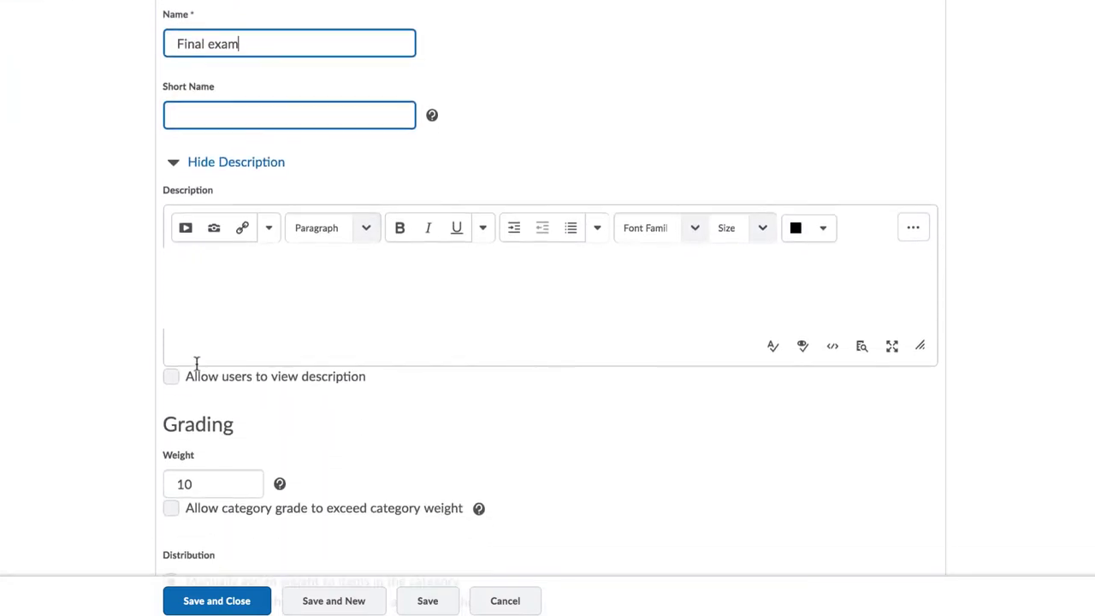
{"action": "left_click", "coordinate": [180, 458]}
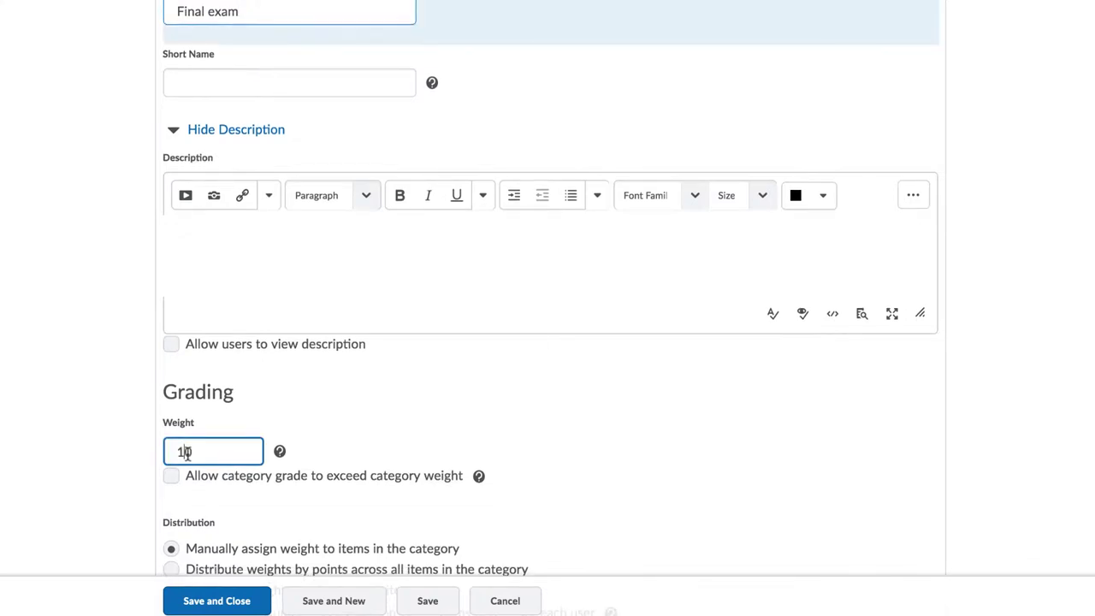
{"action": "key", "text": "BackSpace"}
{"action": "type", "text": "4"}
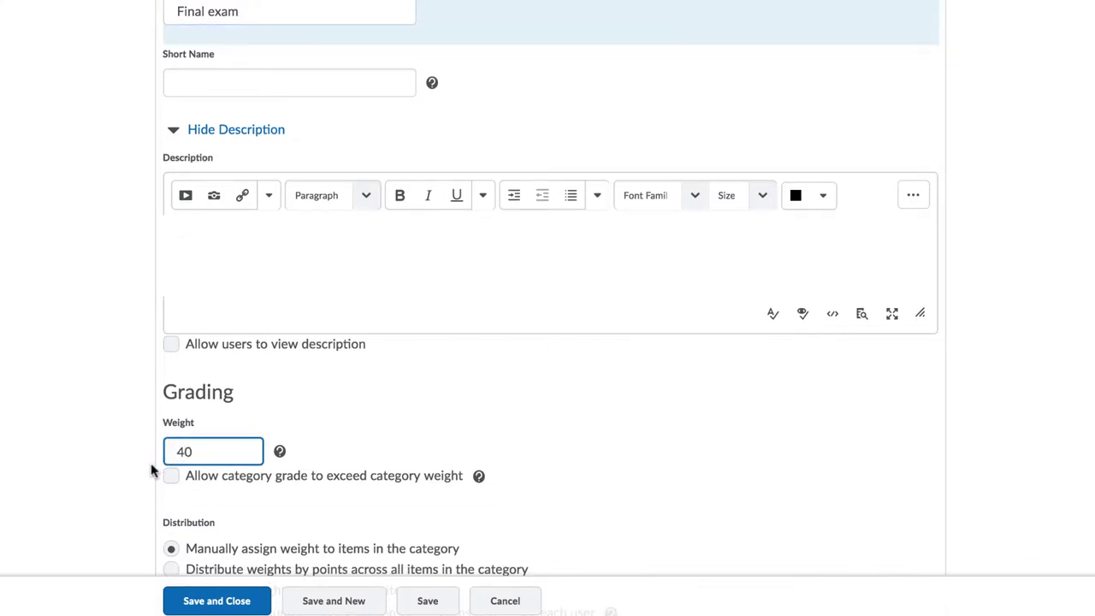
{"action": "left_click", "coordinate": [150, 463]}
Distribute the Final exam weights by points across all items in the category, and save and close it
{"action": "scroll", "coordinate": [151, 462], "scroll_direction": "down", "scroll_amount": 4}
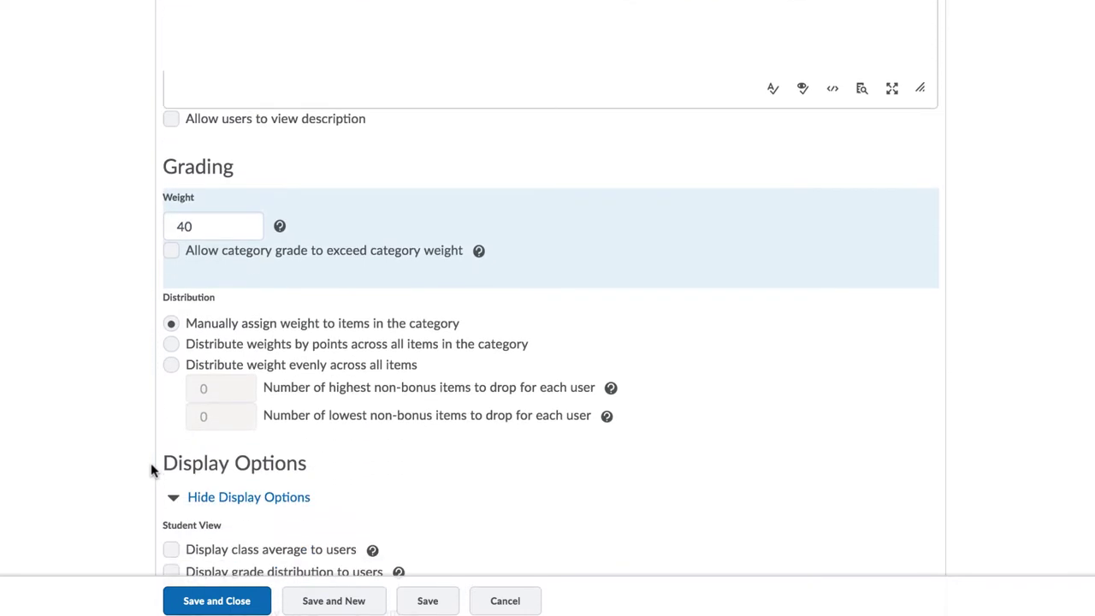
{"action": "left_click", "coordinate": [171, 344]}
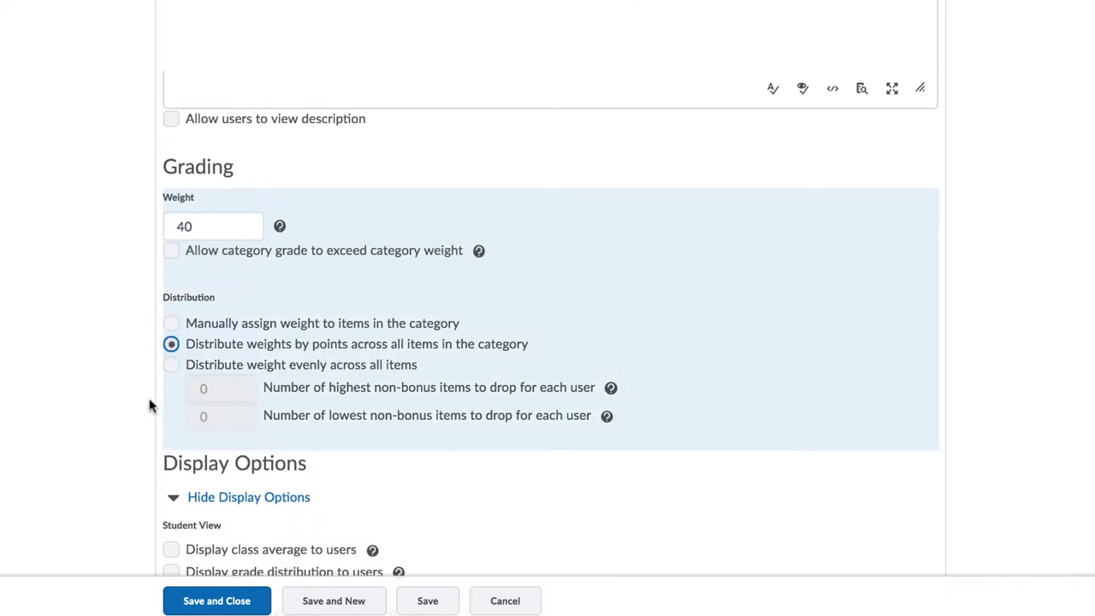
{"action": "scroll", "coordinate": [149, 406], "scroll_direction": "down", "scroll_amount": 3}
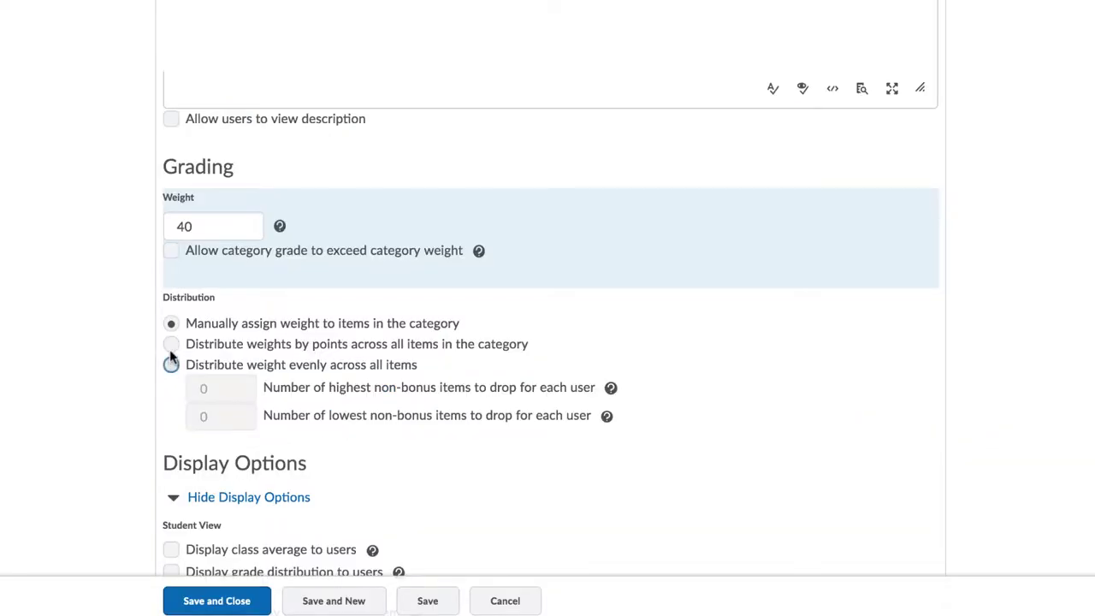
{"action": "left_click", "coordinate": [171, 343]}
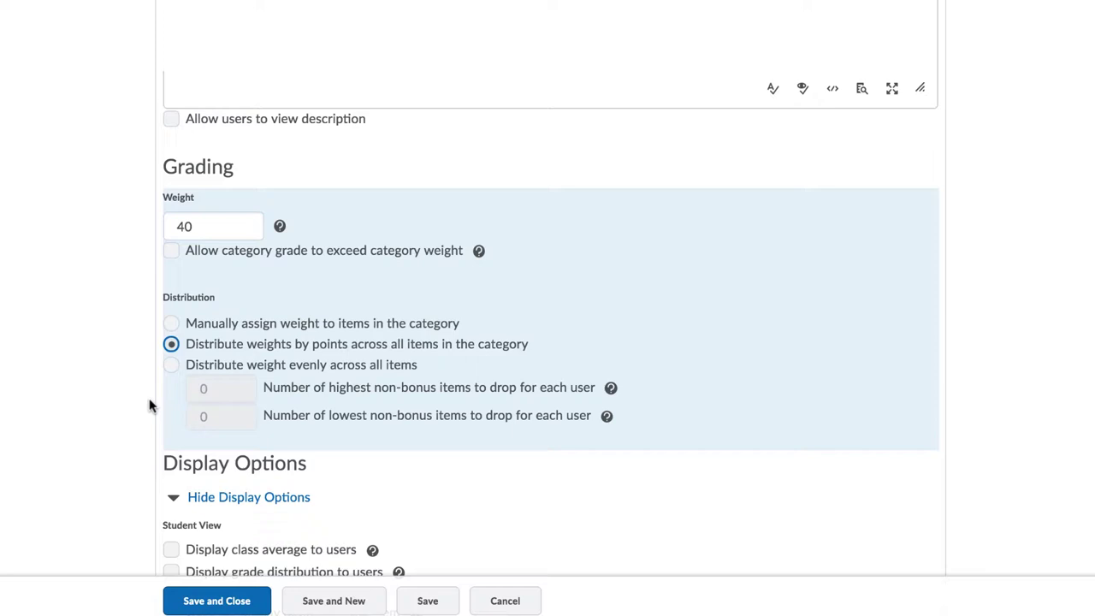
{"action": "scroll", "coordinate": [150, 405], "scroll_direction": "down", "scroll_amount": 5}
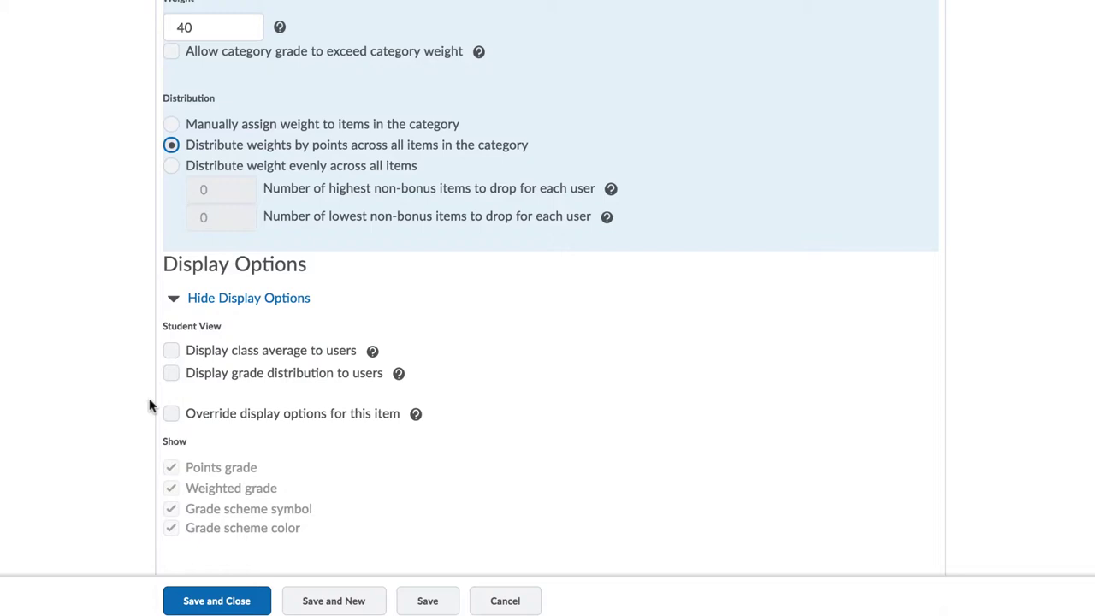
{"action": "scroll", "coordinate": [149, 405], "scroll_direction": "down", "scroll_amount": 1}
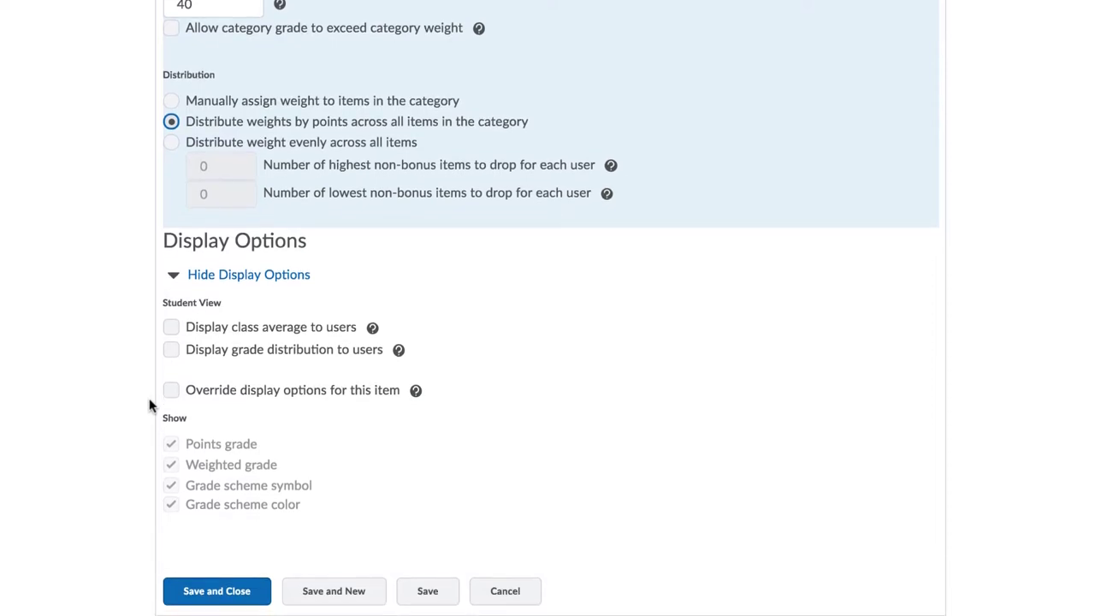
{"action": "left_click", "coordinate": [229, 593]}
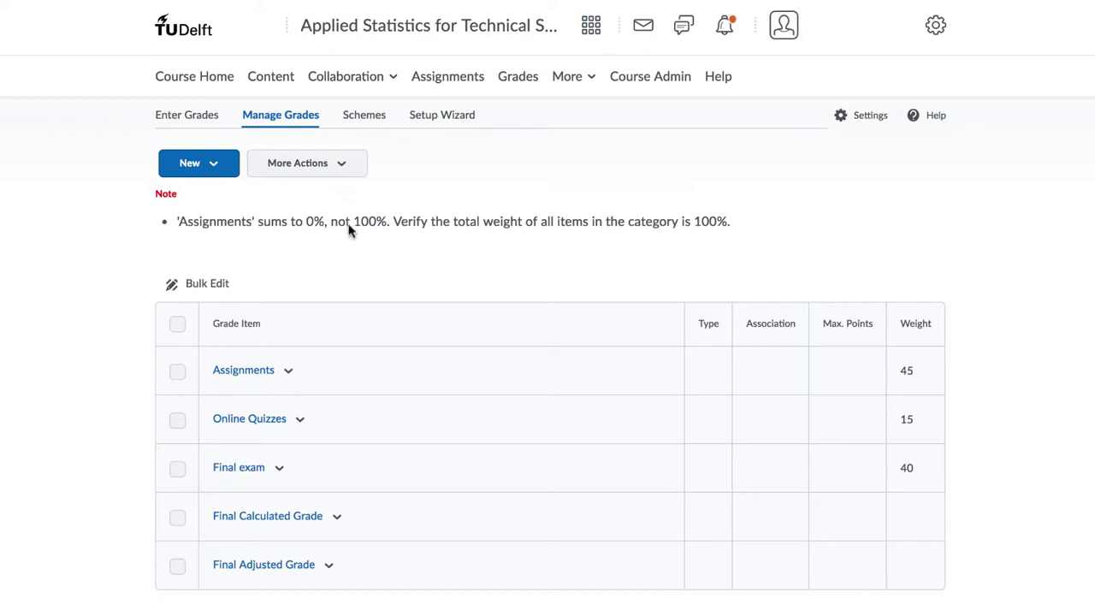
Start a new numeric grade item named Assignment 1 and place it in the Assignments category
{"action": "left_click", "coordinate": [221, 170]}
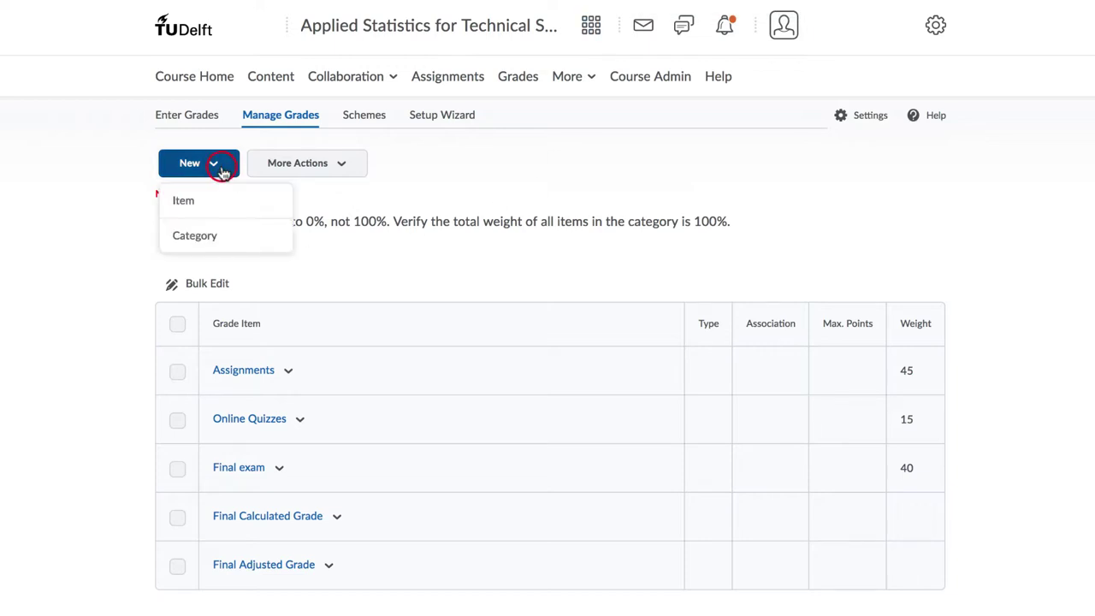
{"action": "left_click", "coordinate": [197, 200]}
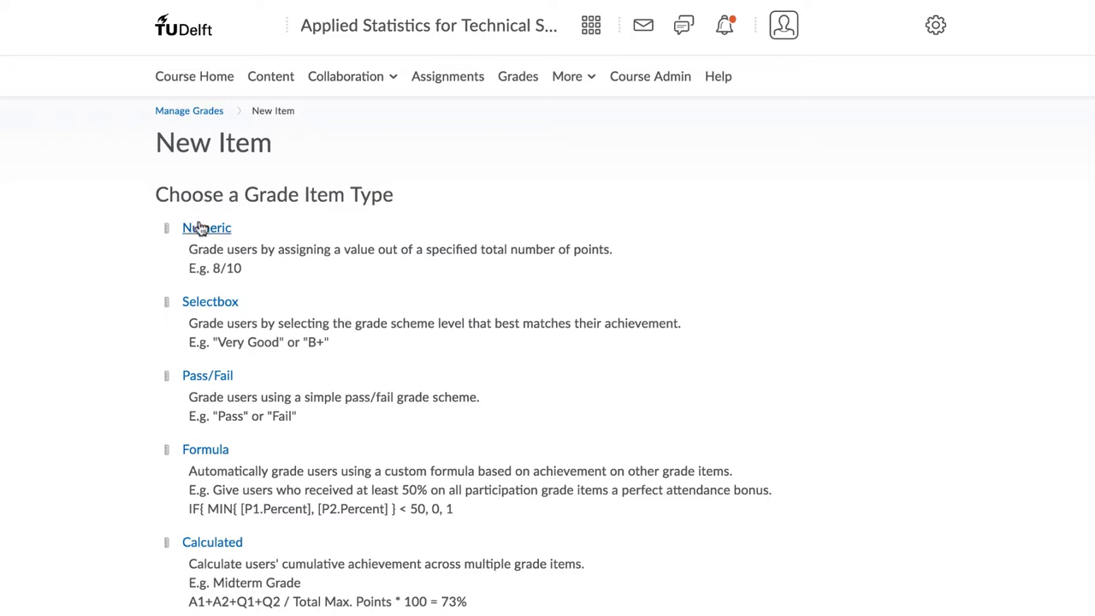
{"action": "left_click", "coordinate": [198, 228]}
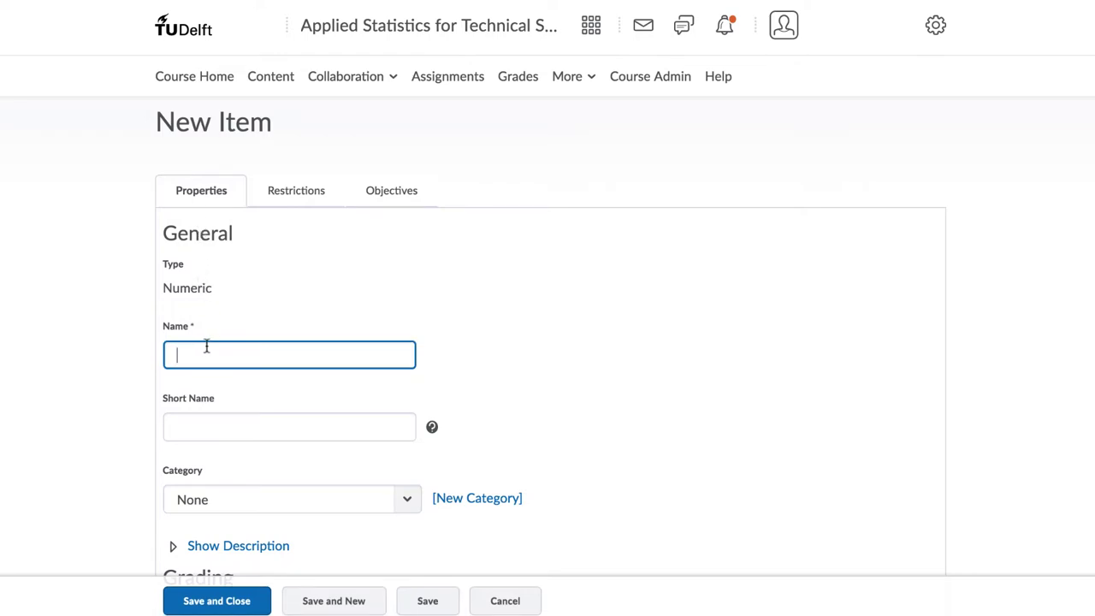
{"action": "type", "text": "Assignment 1"}
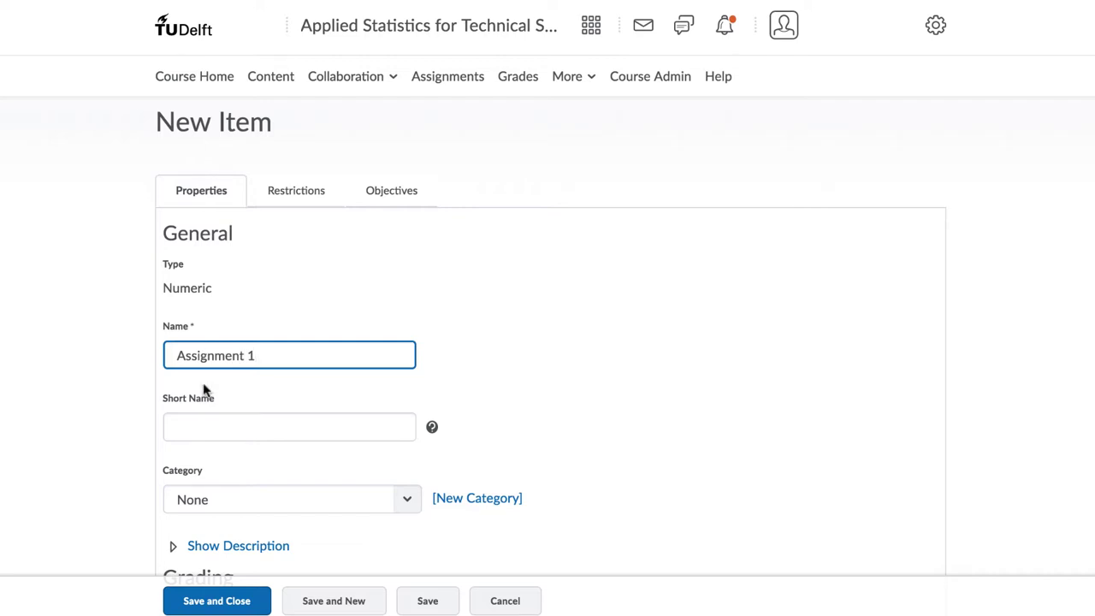
{"action": "scroll", "coordinate": [205, 385], "scroll_direction": "down", "scroll_amount": 3}
{"action": "left_click", "coordinate": [208, 357]}
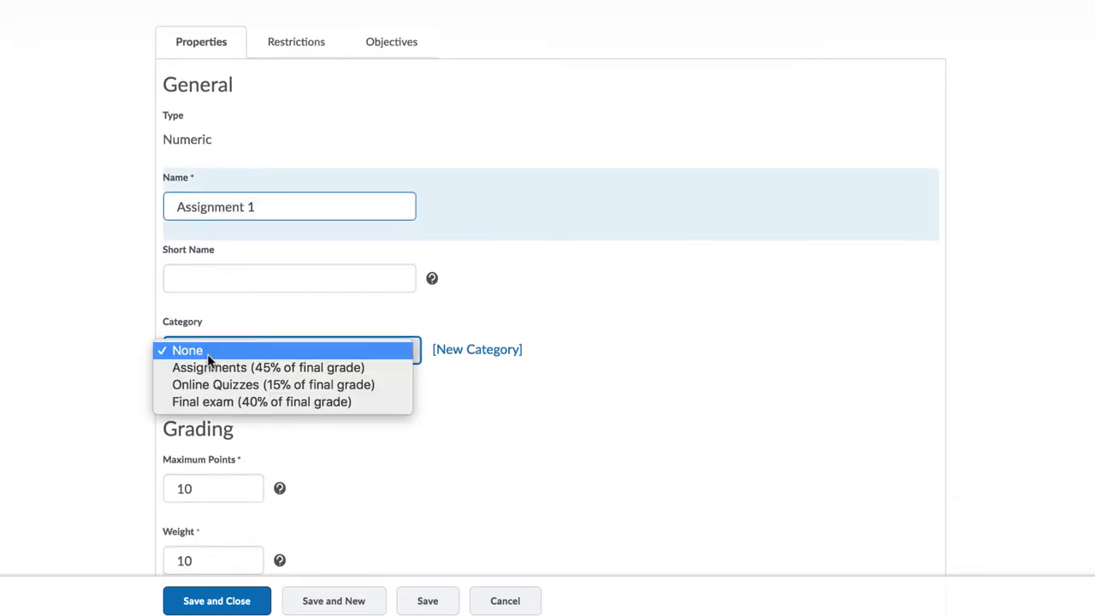
{"action": "left_click", "coordinate": [208, 366]}
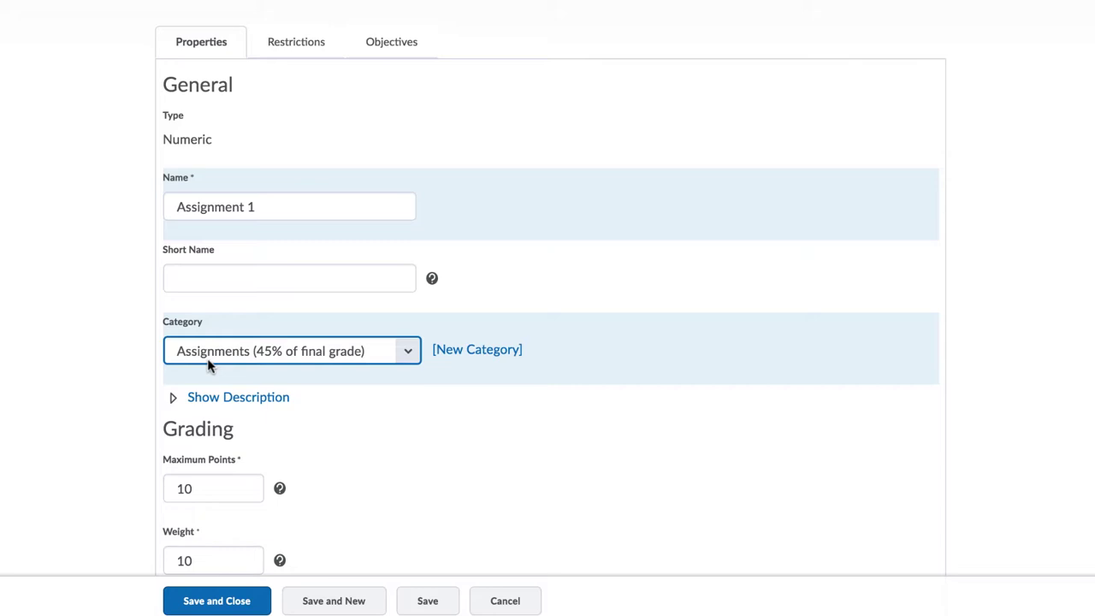
Set Assignment 1's maximum points to 15 and its weight to 25
{"action": "scroll", "coordinate": [147, 407], "scroll_direction": "down", "scroll_amount": 3}
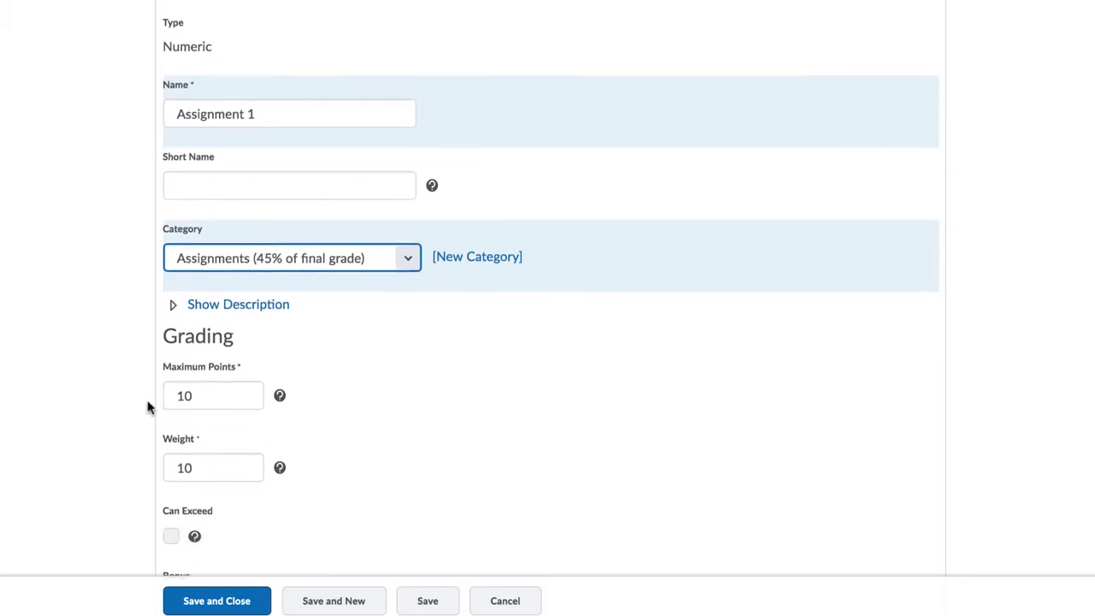
{"action": "left_click", "coordinate": [205, 354]}
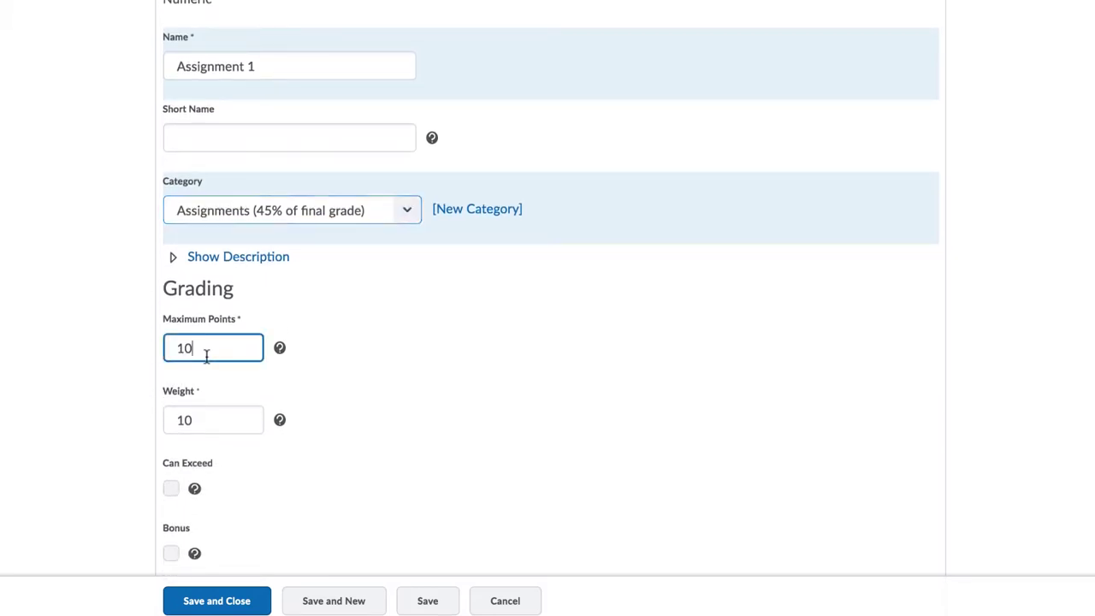
{"action": "key", "text": "BackSpace"}
{"action": "type", "text": "5"}
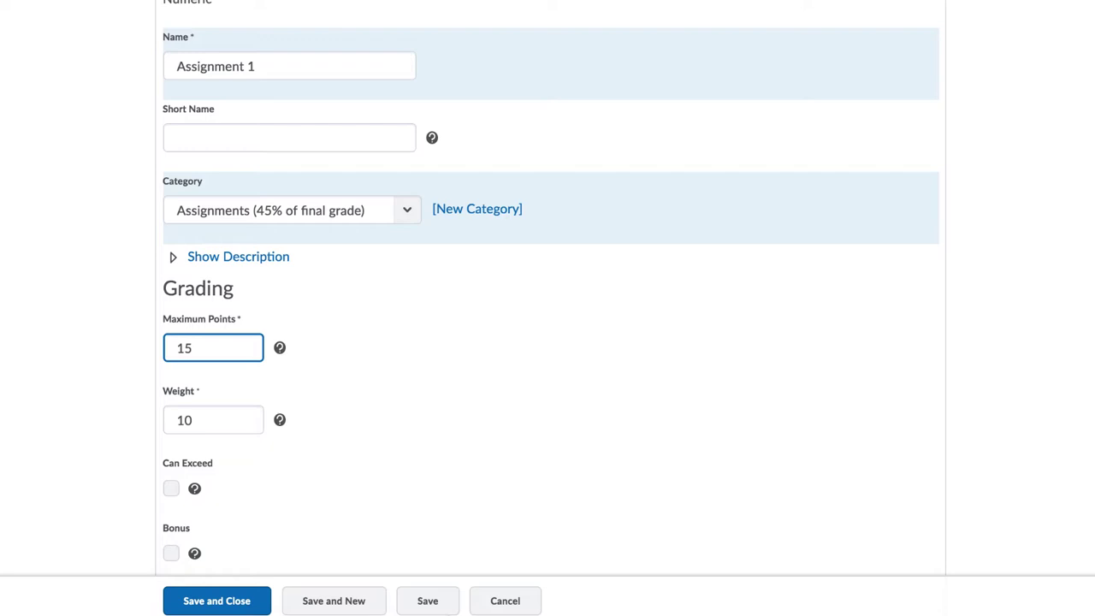
{"action": "left_click", "coordinate": [183, 419]}
{"action": "double_click", "coordinate": [183, 419]}
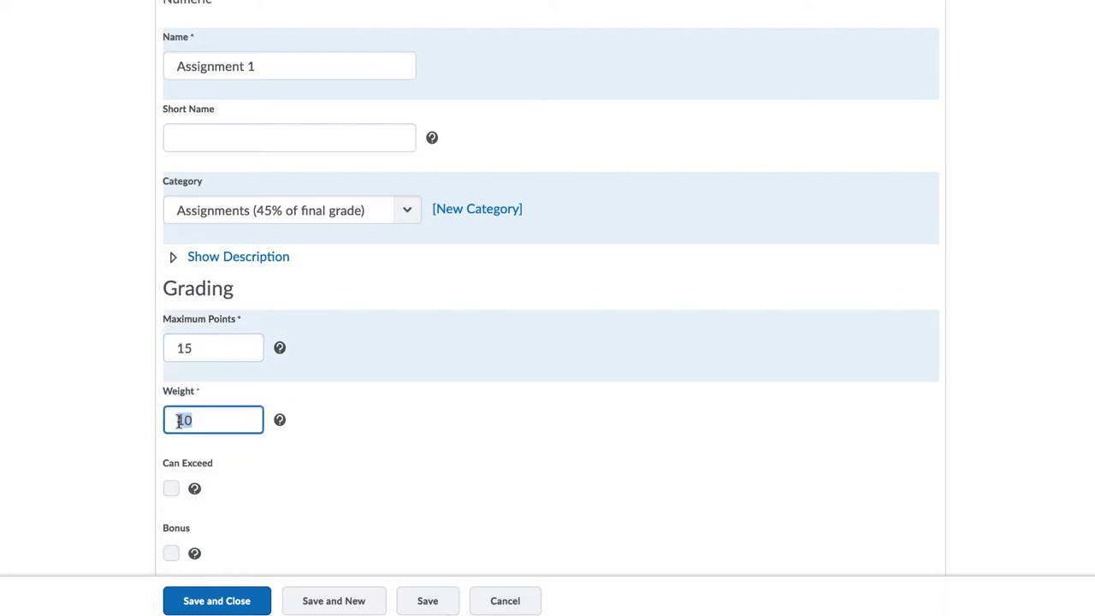
{"action": "type", "text": "25"}
{"action": "left_click", "coordinate": [119, 486]}
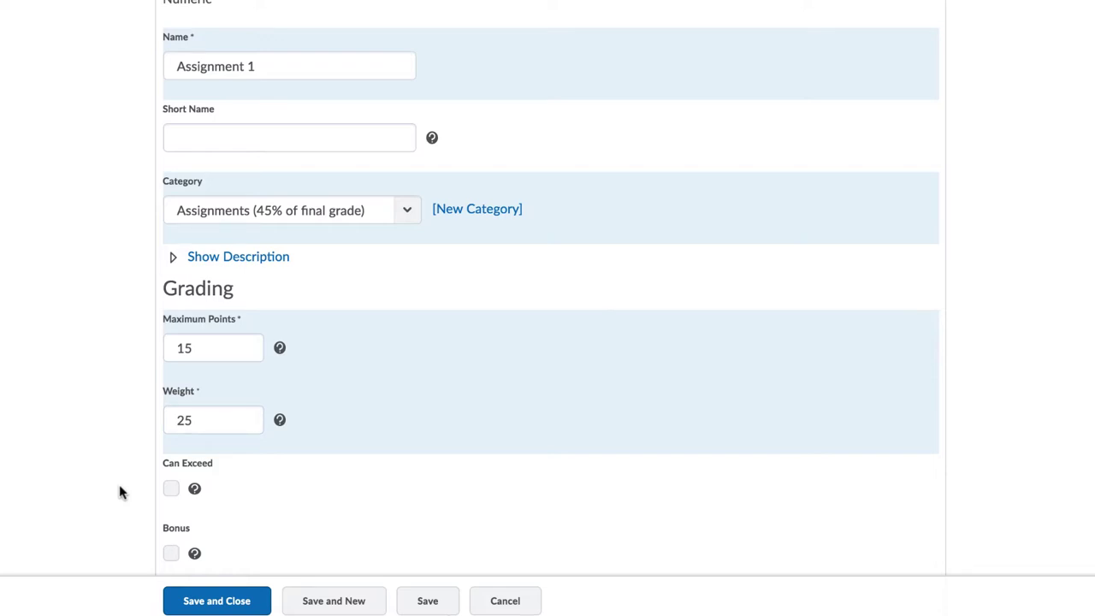
Enable displaying the class average and grade distribution to users for Assignment 1, and save and close the item
{"action": "scroll", "coordinate": [119, 484], "scroll_direction": "down", "scroll_amount": 2}
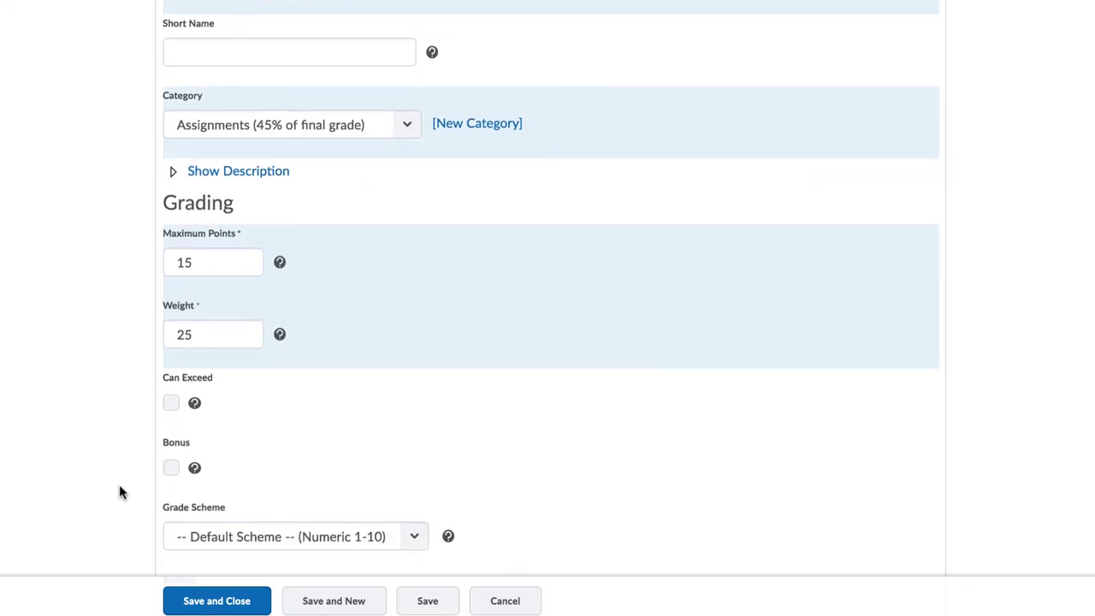
{"action": "scroll", "coordinate": [119, 484], "scroll_direction": "down", "scroll_amount": 4}
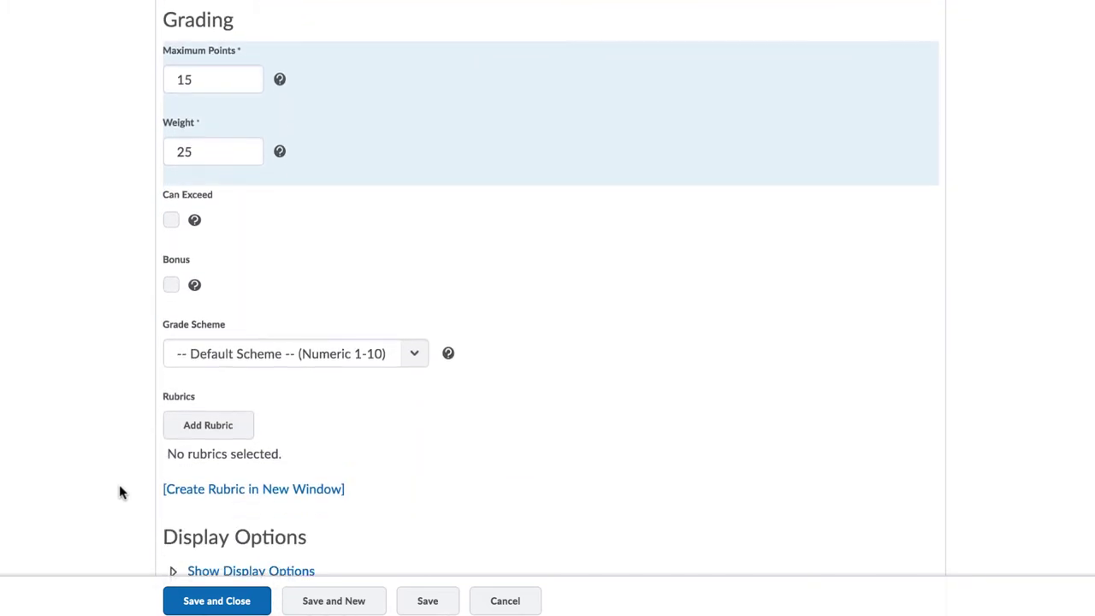
{"action": "scroll", "coordinate": [119, 491], "scroll_direction": "down", "scroll_amount": 1}
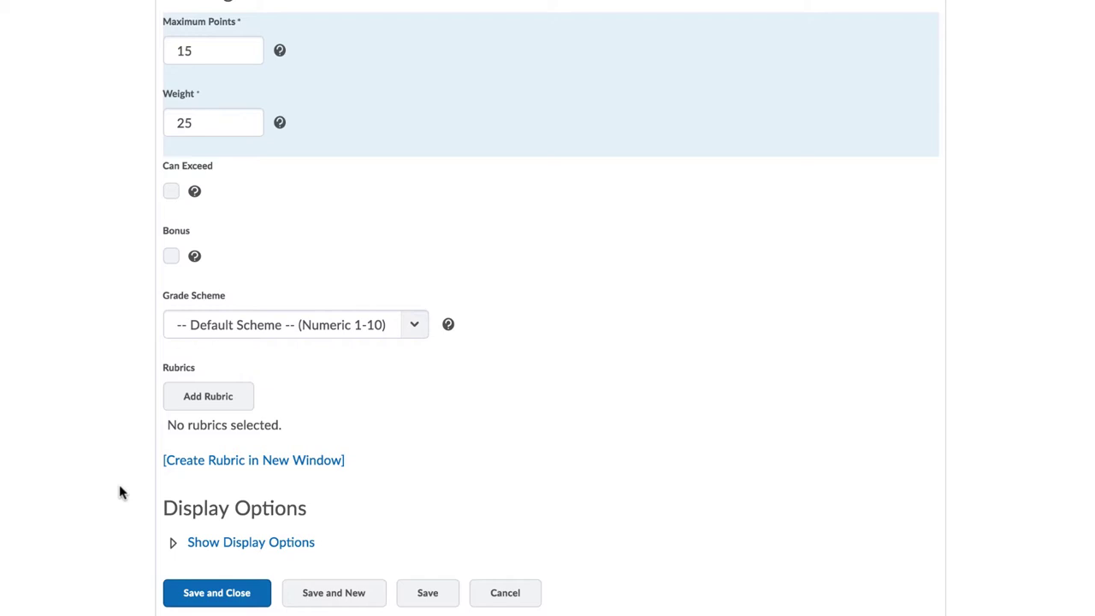
{"action": "left_click", "coordinate": [172, 542]}
{"action": "scroll", "coordinate": [172, 546], "scroll_direction": "down", "scroll_amount": 4}
{"action": "scroll", "coordinate": [172, 547], "scroll_direction": "down", "scroll_amount": 1}
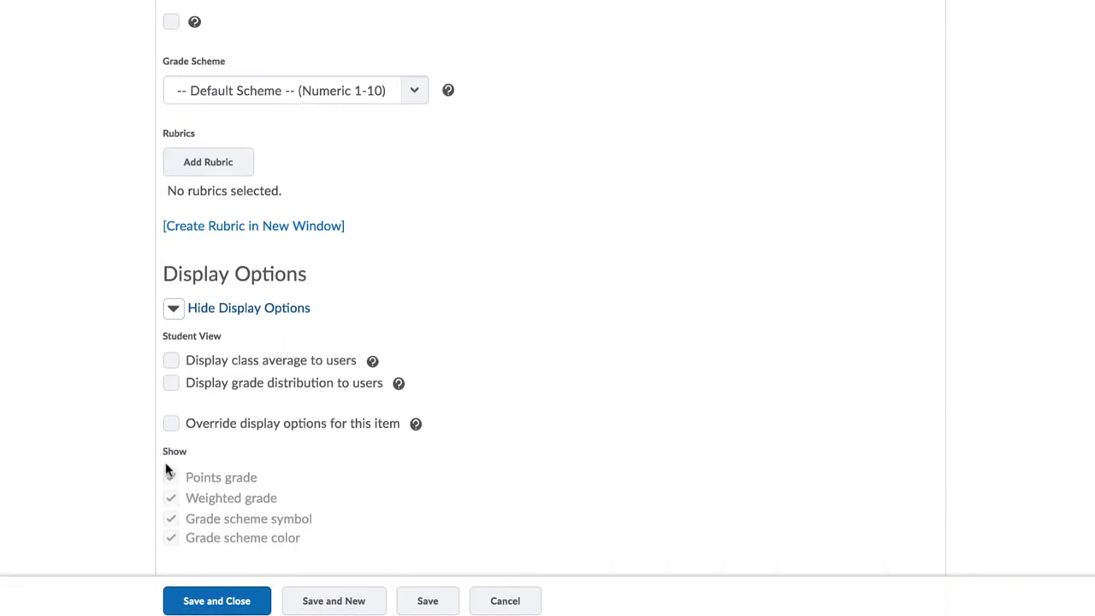
{"action": "left_click", "coordinate": [172, 361]}
{"action": "left_click", "coordinate": [171, 383]}
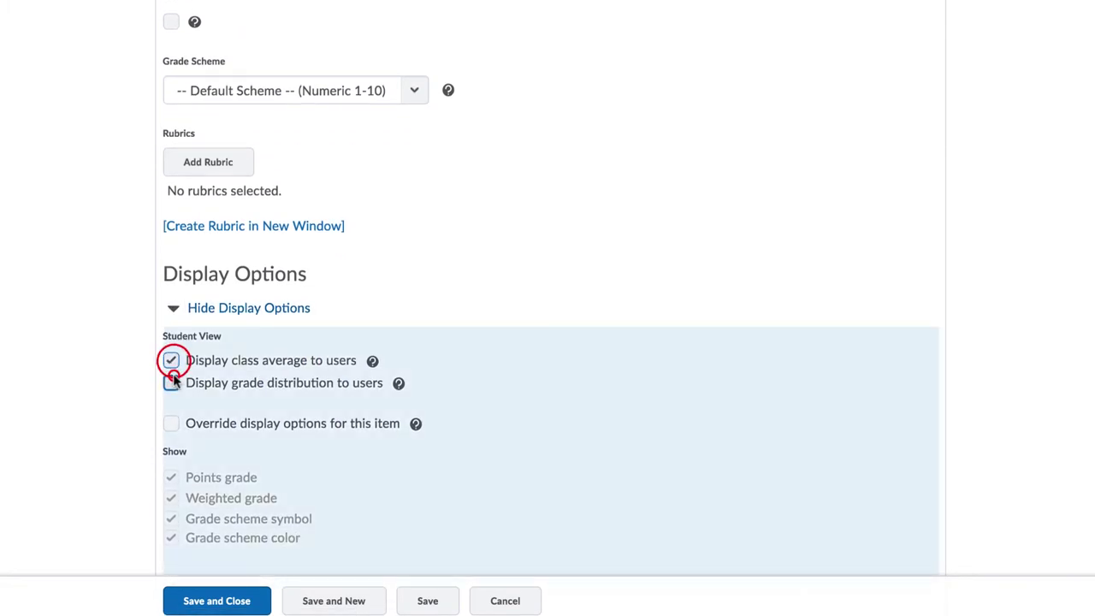
{"action": "scroll", "coordinate": [147, 452], "scroll_direction": "down", "scroll_amount": 3}
{"action": "scroll", "coordinate": [146, 452], "scroll_direction": "down", "scroll_amount": 3}
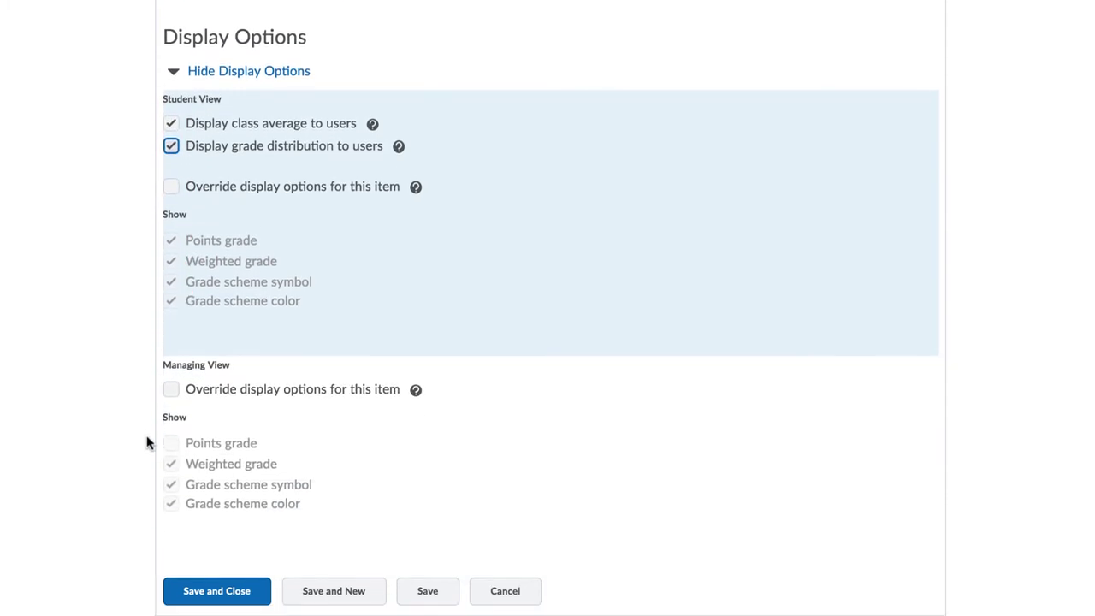
{"action": "left_click", "coordinate": [205, 595]}
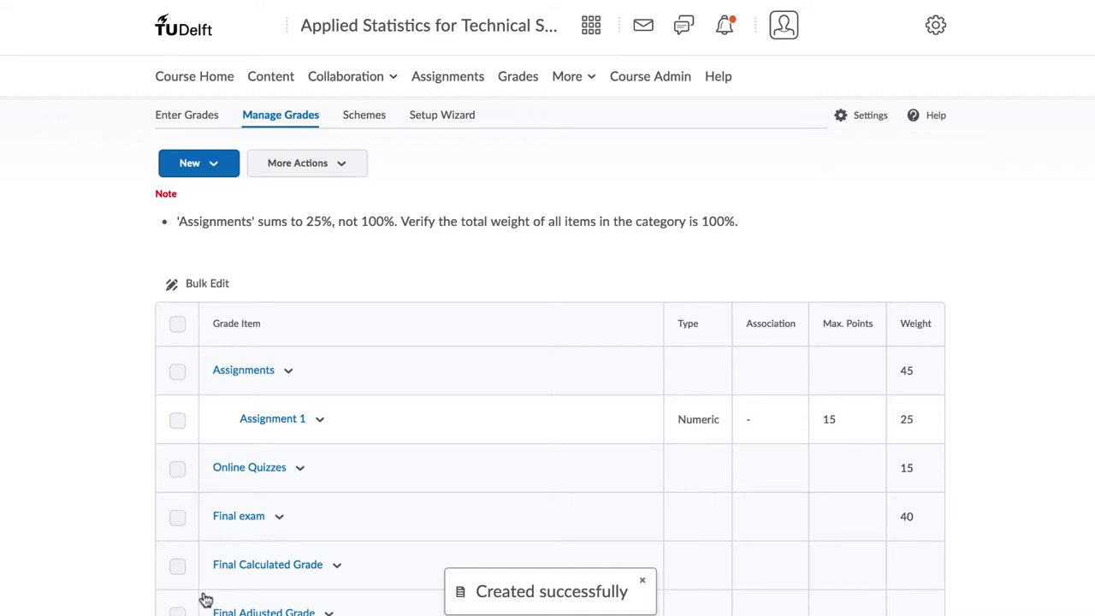
Create a numeric grade item named Assignment 2 in the Assignments category with a weight of 75, and save and close it
{"action": "left_click", "coordinate": [210, 166]}
{"action": "left_click", "coordinate": [207, 200]}
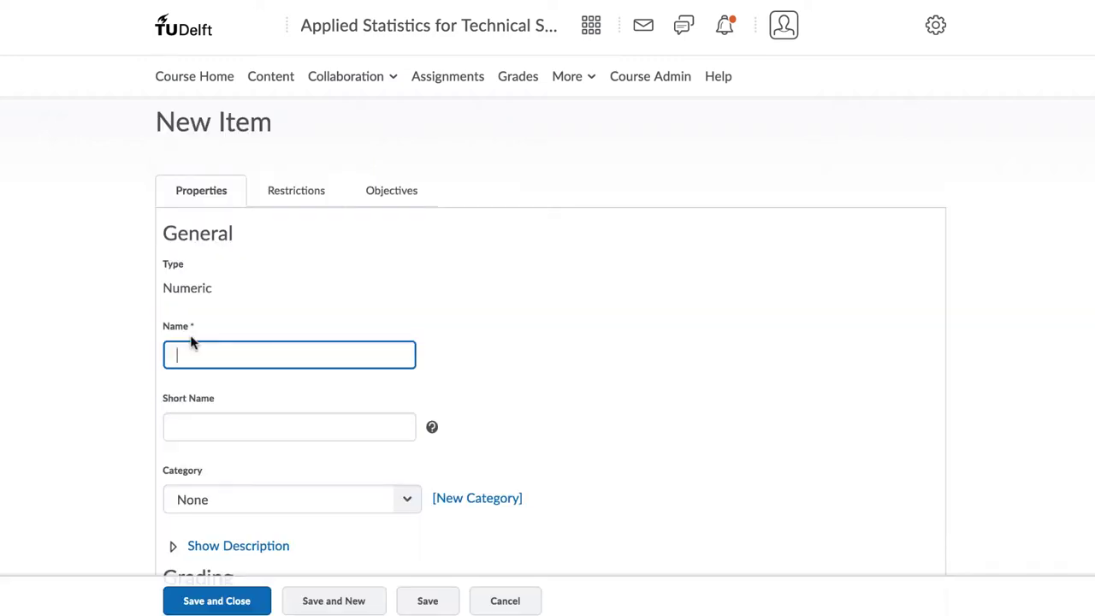
{"action": "type", "text": "Assignment 2"}
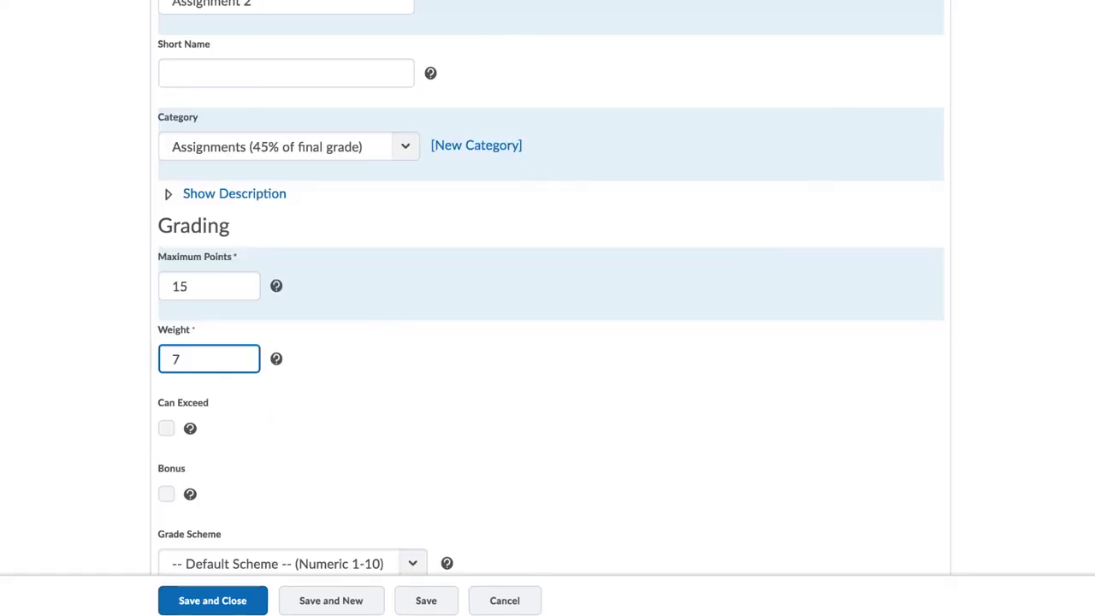
{"action": "type", "text": "5"}
{"action": "left_click", "coordinate": [262, 596]}
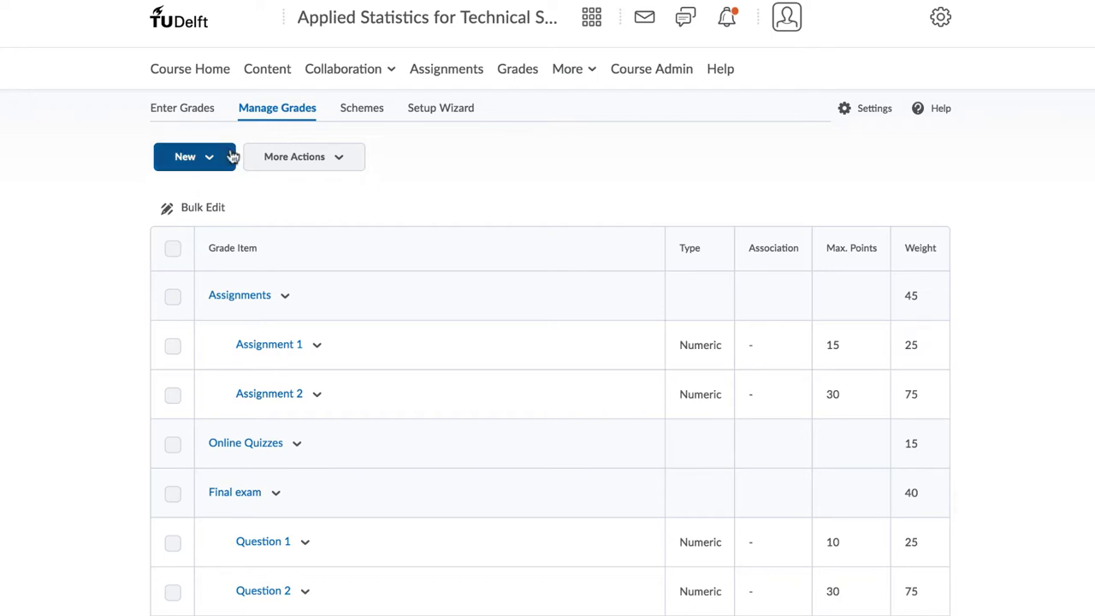
Start a new numeric grade item named Quiz 1 and place it in the Online Quizzes category
{"action": "left_click", "coordinate": [232, 156]}
{"action": "left_click", "coordinate": [196, 195]}
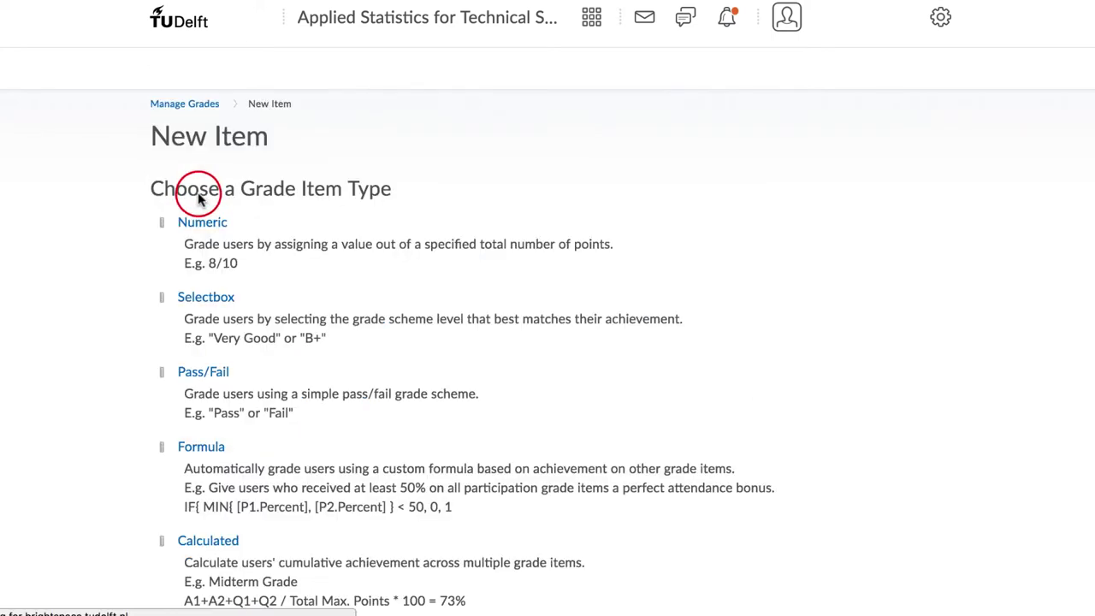
{"action": "left_click", "coordinate": [196, 225]}
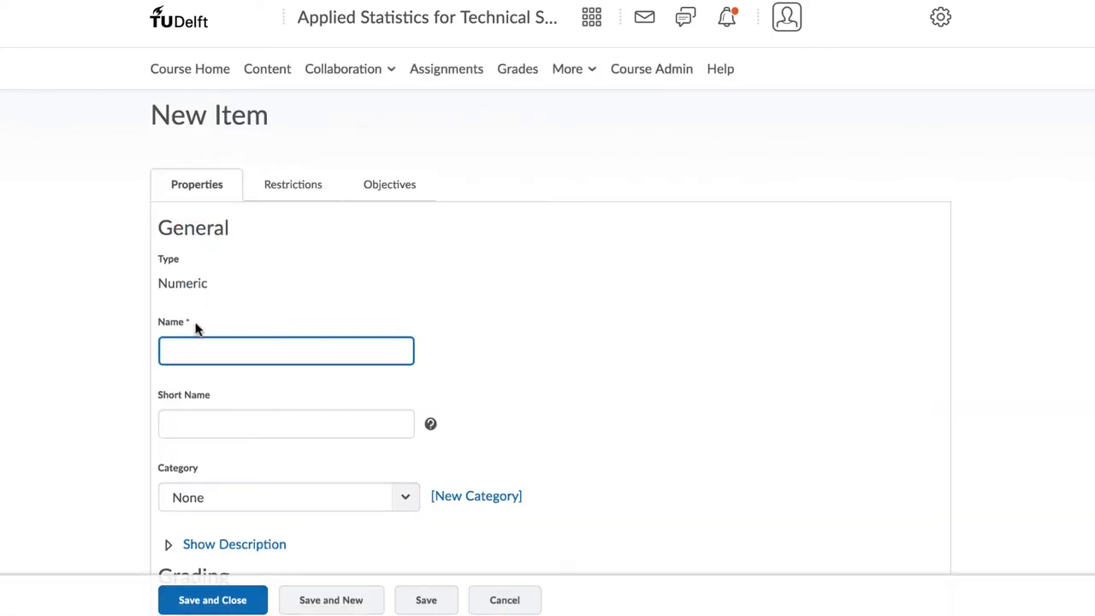
{"action": "type", "text": "Quiz 1"}
{"action": "scroll", "coordinate": [227, 376], "scroll_direction": "down", "scroll_amount": 3}
{"action": "left_click", "coordinate": [236, 324]}
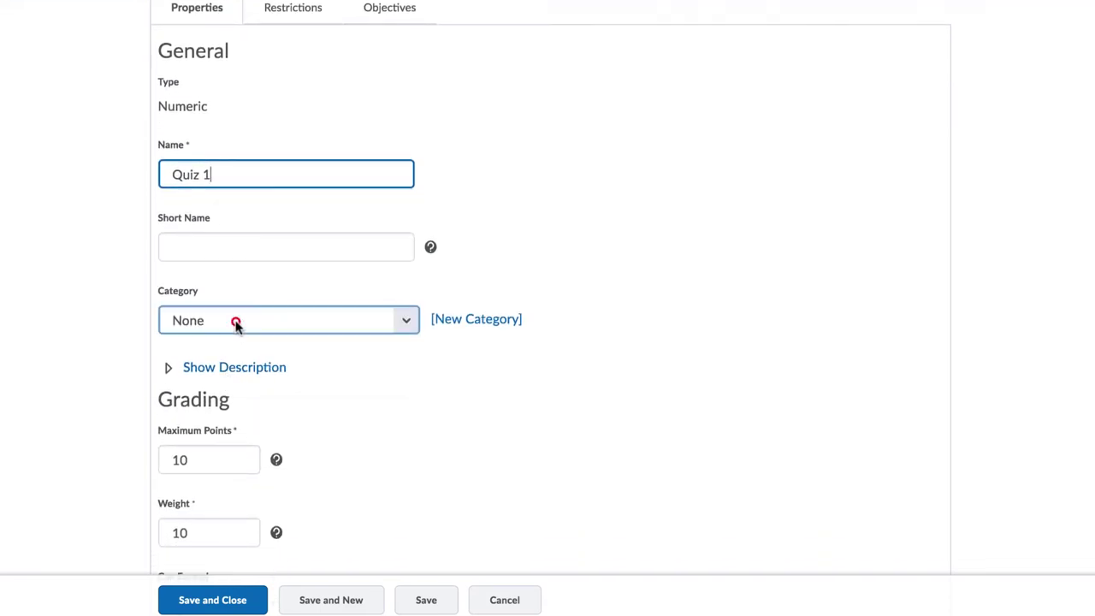
{"action": "left_click", "coordinate": [237, 356]}
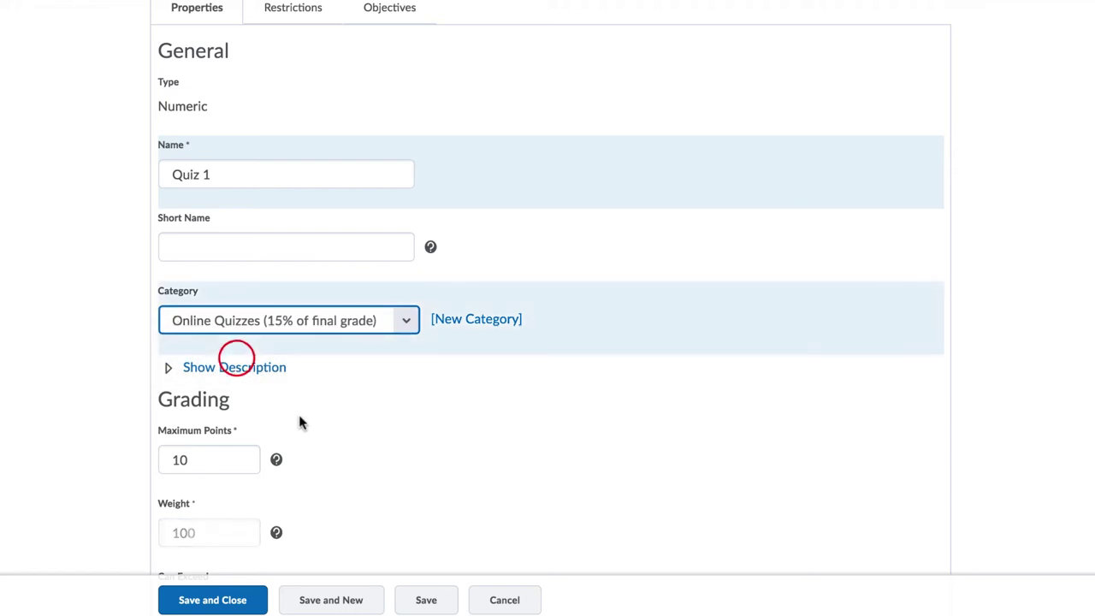
{"action": "scroll", "coordinate": [316, 419], "scroll_direction": "down", "scroll_amount": 4}
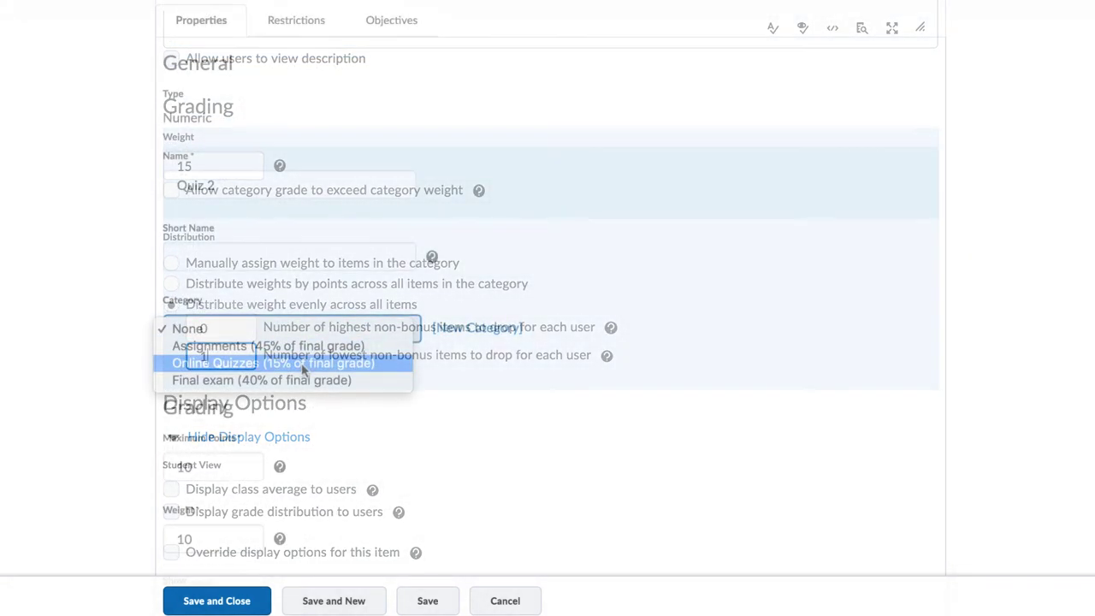
Place the new Quiz 2 and Quiz 3 grade items in the Online Quizzes category
{"action": "left_click", "coordinate": [301, 362]}
{"action": "scroll", "coordinate": [315, 448], "scroll_direction": "down", "scroll_amount": 3}
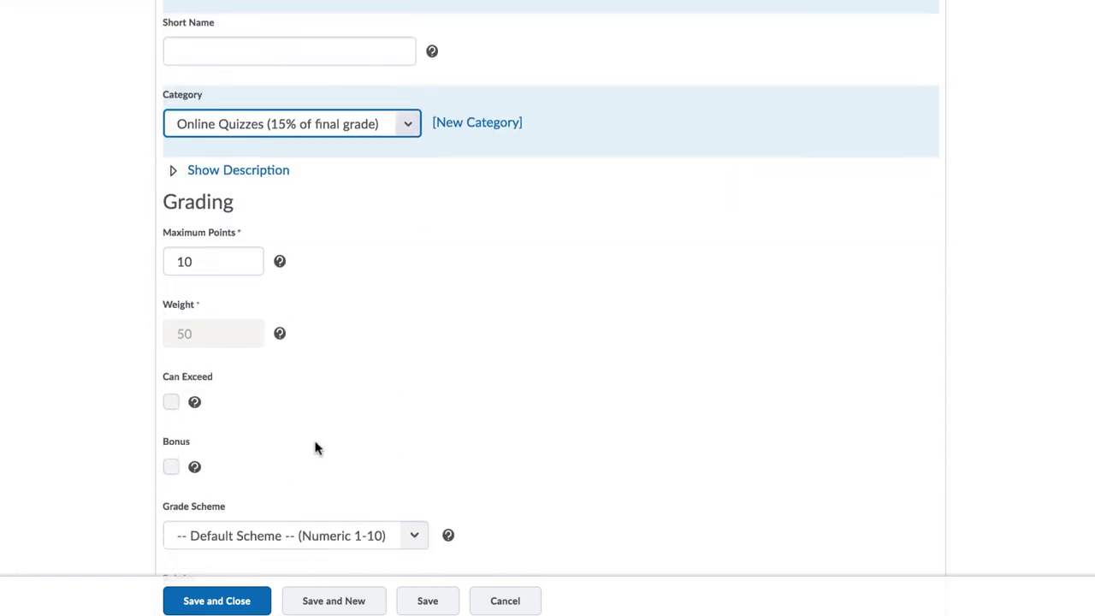
{"action": "left_click", "coordinate": [313, 408]}
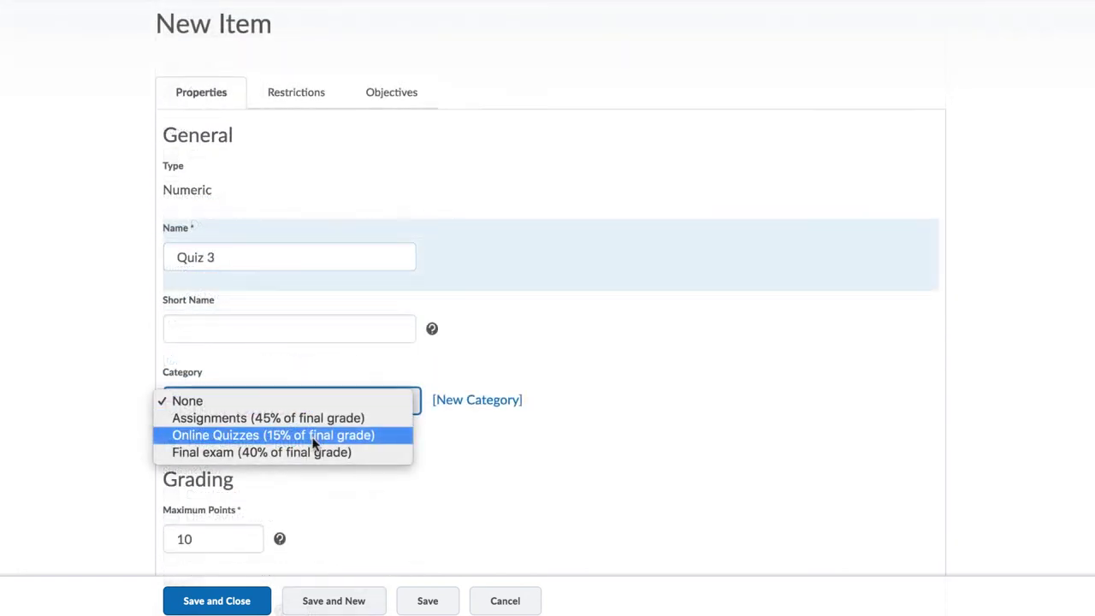
{"action": "left_click", "coordinate": [313, 441]}
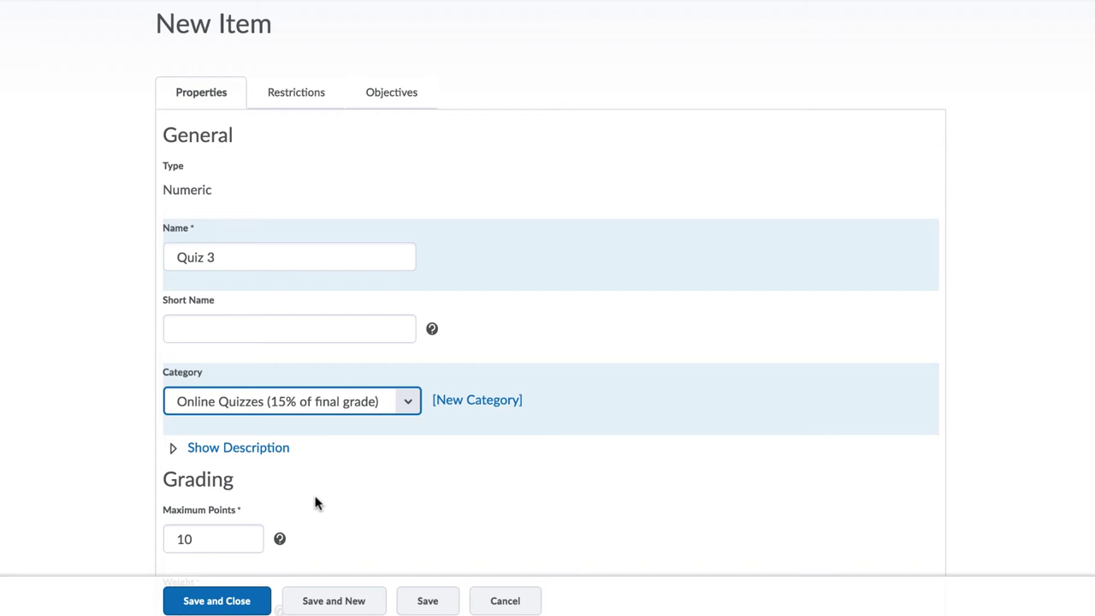
{"action": "scroll", "coordinate": [316, 501], "scroll_direction": "down", "scroll_amount": 5}
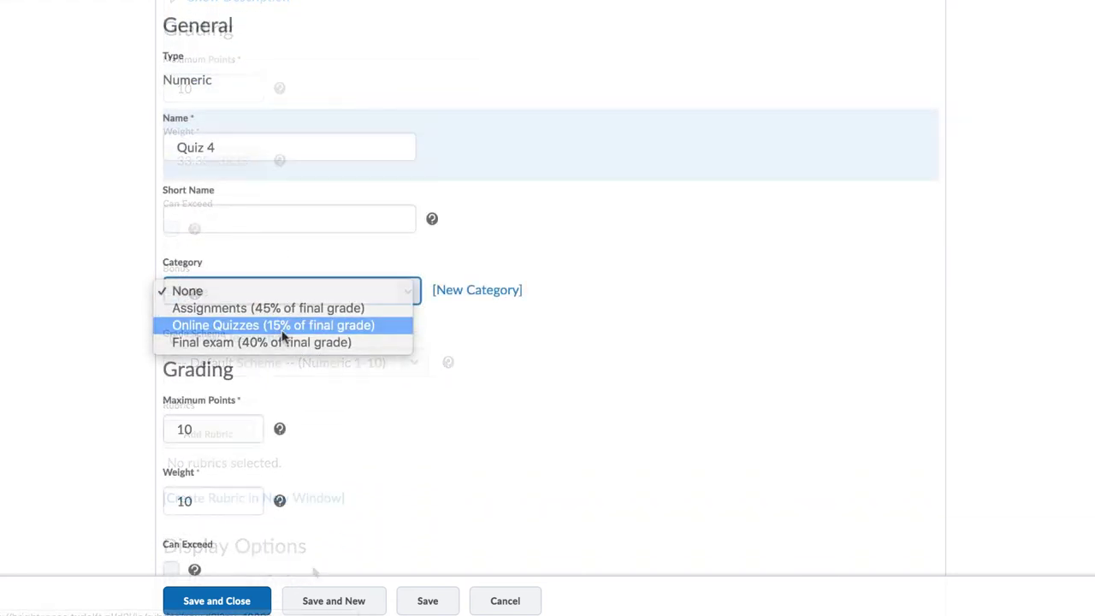
Place the new Quiz 4 grade item in the Online Quizzes category, and save and close it
{"action": "left_click", "coordinate": [273, 323]}
{"action": "scroll", "coordinate": [289, 410], "scroll_direction": "down", "scroll_amount": 5}
{"action": "scroll", "coordinate": [289, 410], "scroll_direction": "down", "scroll_amount": 3}
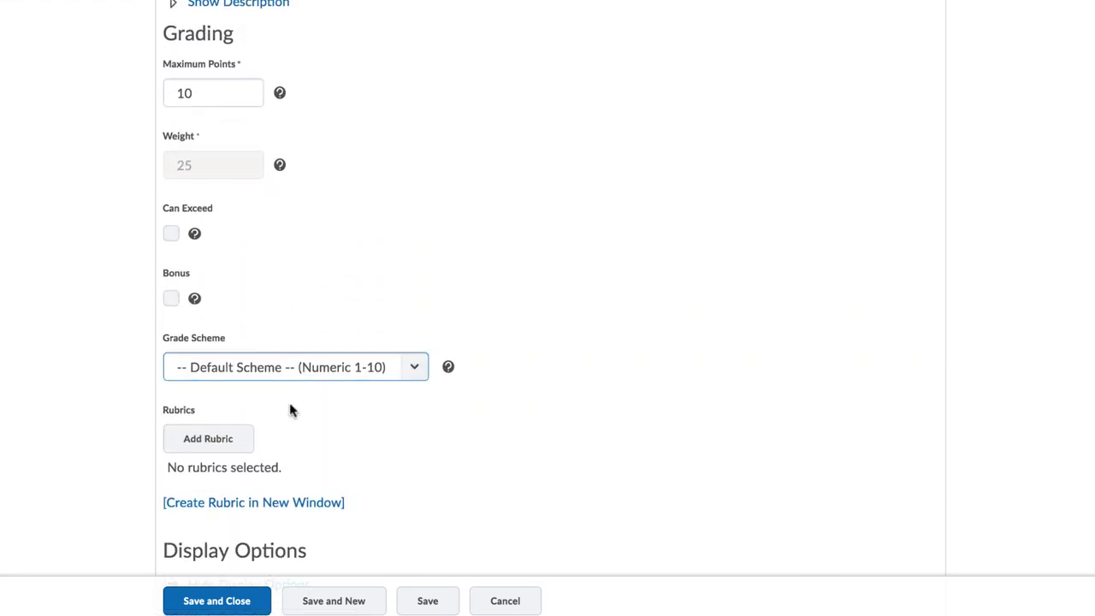
{"action": "scroll", "coordinate": [285, 430], "scroll_direction": "down", "scroll_amount": 2}
{"action": "left_click", "coordinate": [242, 604]}
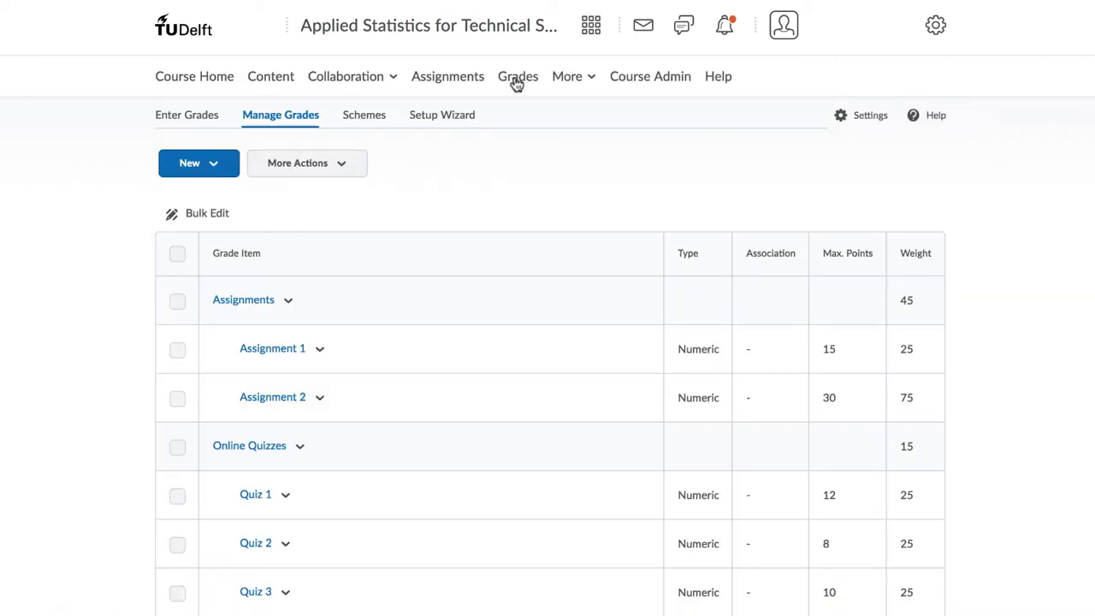
Create a numeric grade item named Question 1 in the Final exam category, and save and close it
{"action": "left_click", "coordinate": [203, 159]}
{"action": "left_click", "coordinate": [204, 194]}
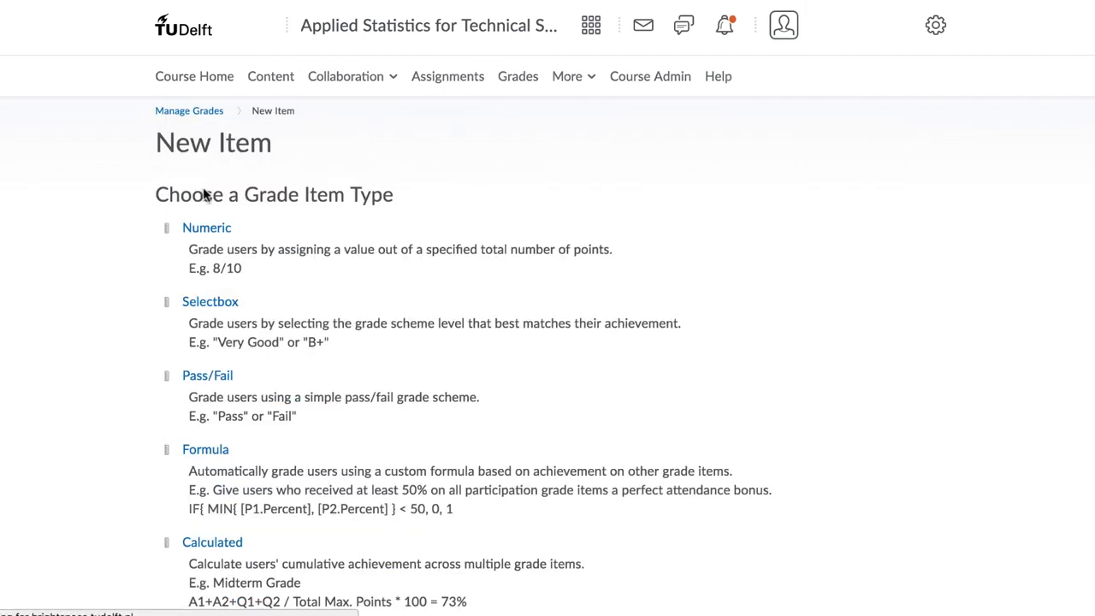
{"action": "left_click", "coordinate": [227, 239]}
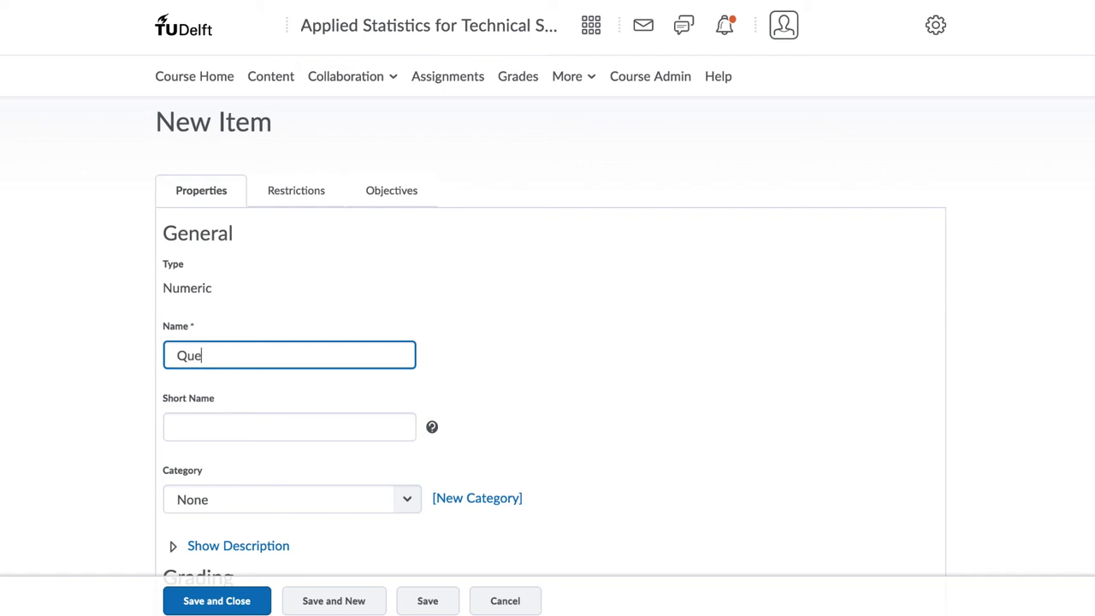
{"action": "type", "text": "Question 1"}
{"action": "scroll", "coordinate": [228, 394], "scroll_direction": "down", "scroll_amount": 5}
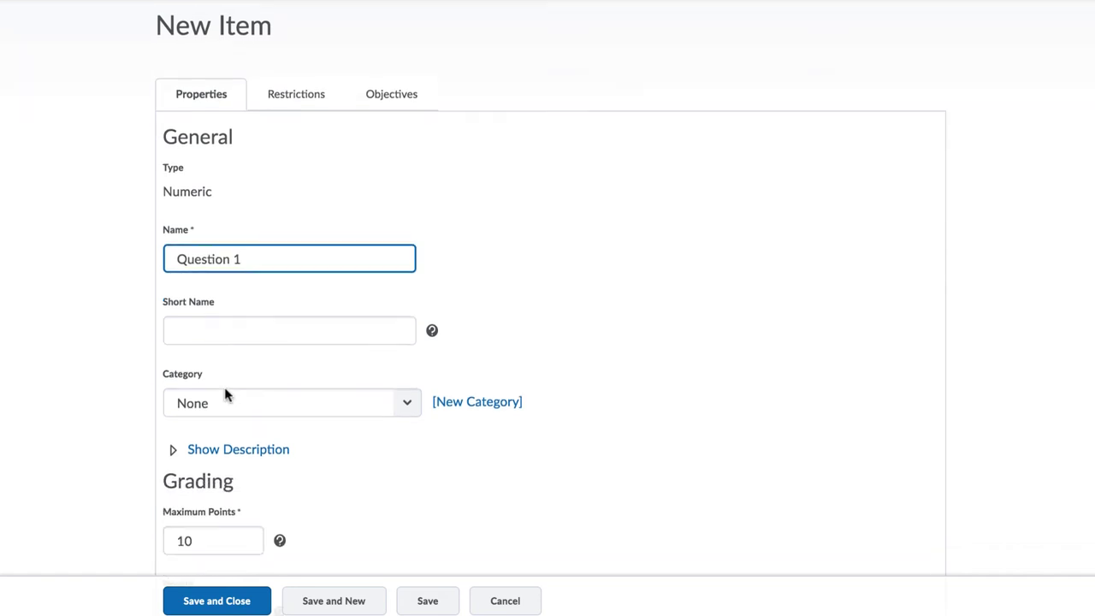
{"action": "left_click", "coordinate": [242, 292]}
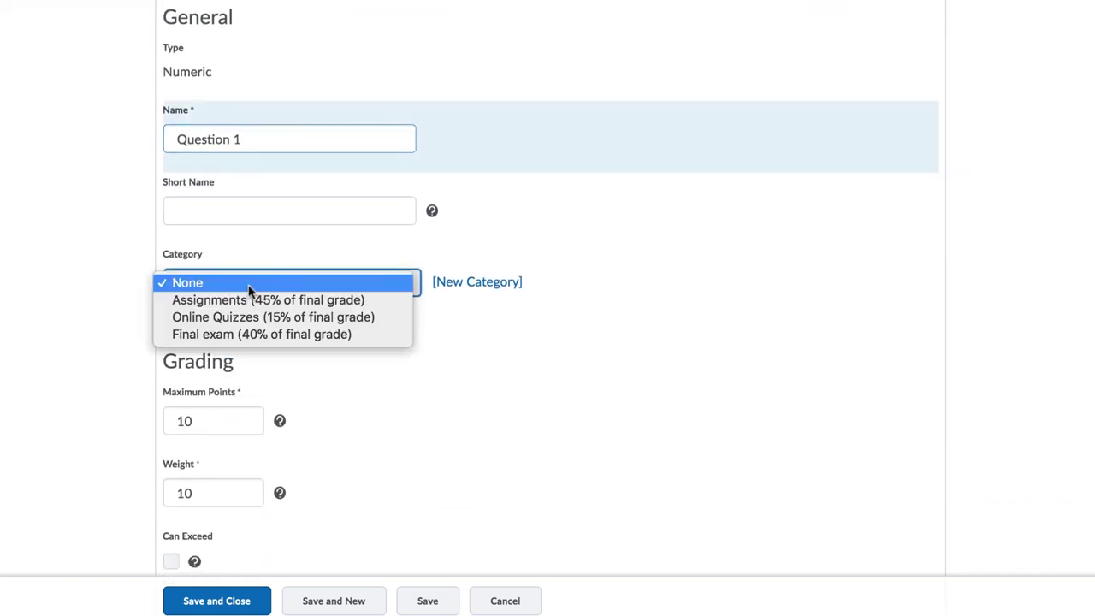
{"action": "left_click", "coordinate": [240, 334]}
{"action": "scroll", "coordinate": [246, 376], "scroll_direction": "down", "scroll_amount": 10}
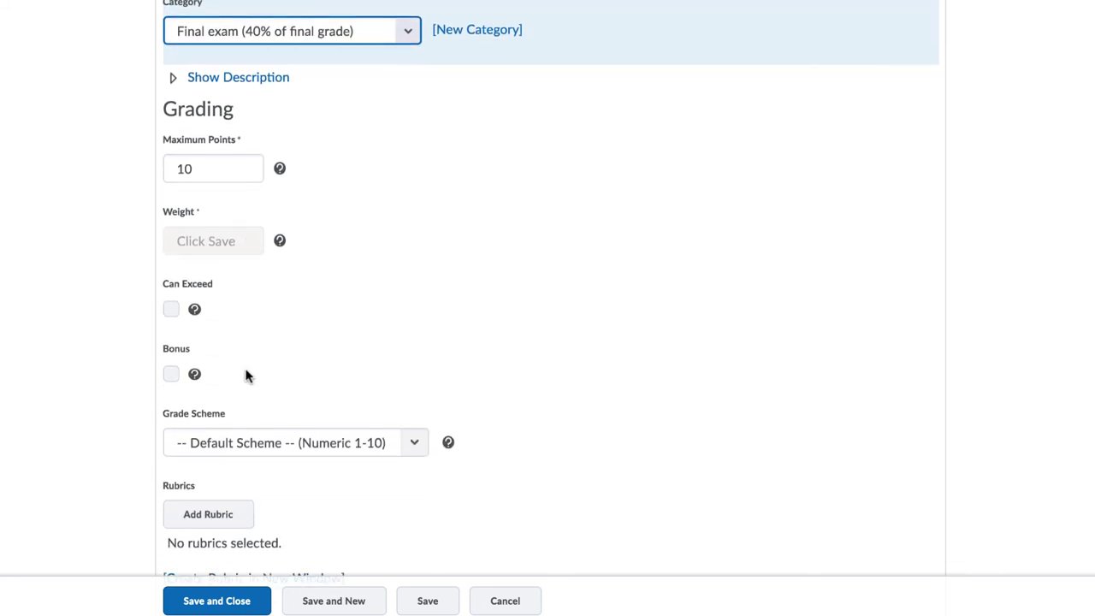
{"action": "left_click", "coordinate": [226, 604]}
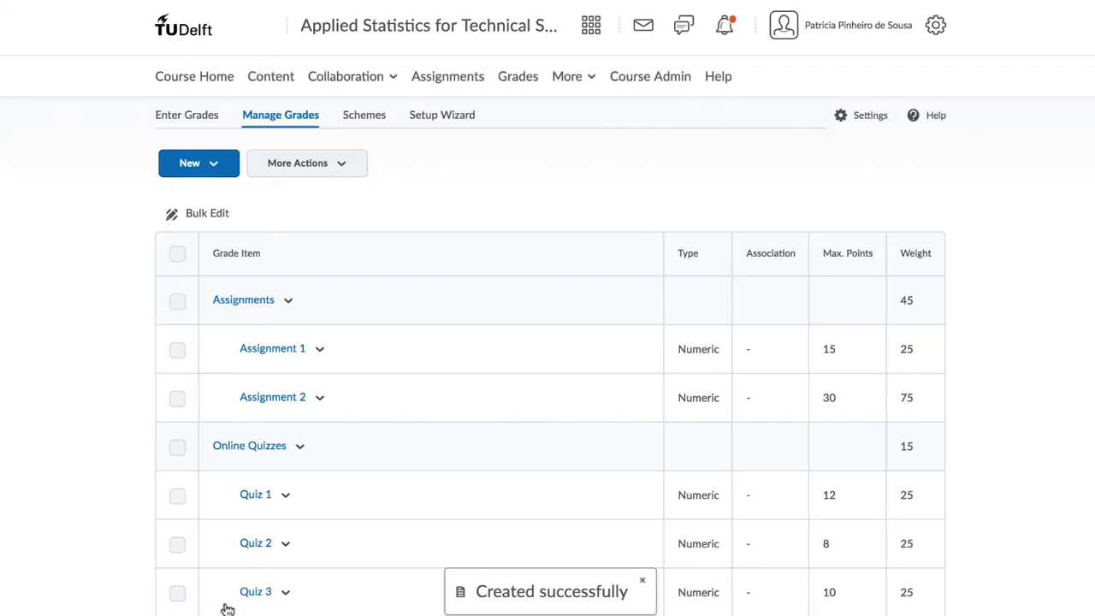
{"action": "scroll", "coordinate": [227, 608], "scroll_direction": "down", "scroll_amount": 3}
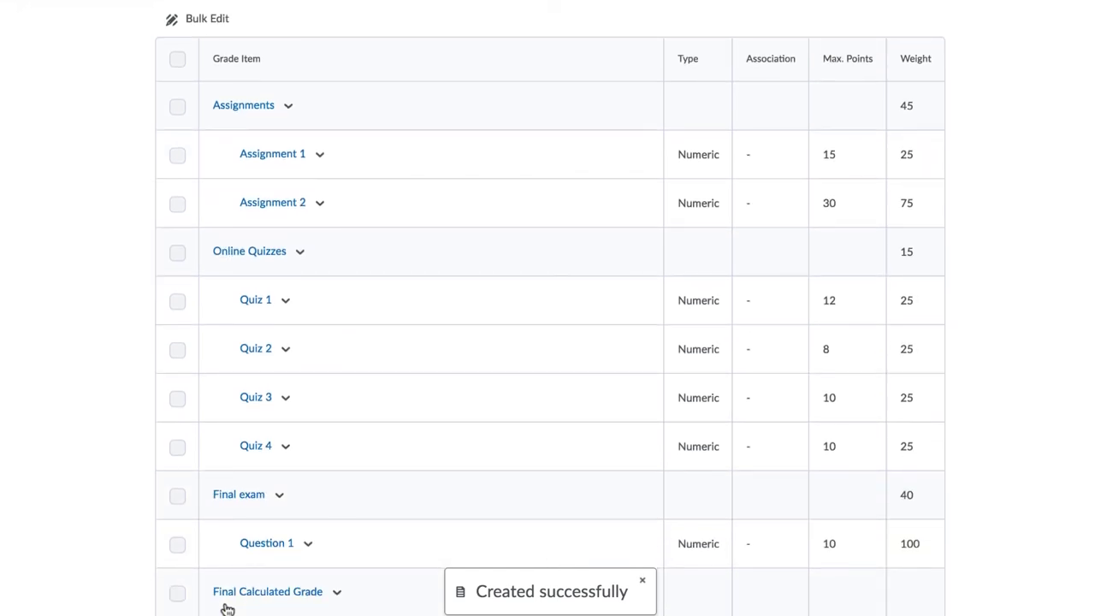
Start a new numeric grade item named Question 2 and place it in the Final exam category
{"action": "scroll", "coordinate": [227, 607], "scroll_direction": "up", "scroll_amount": 2}
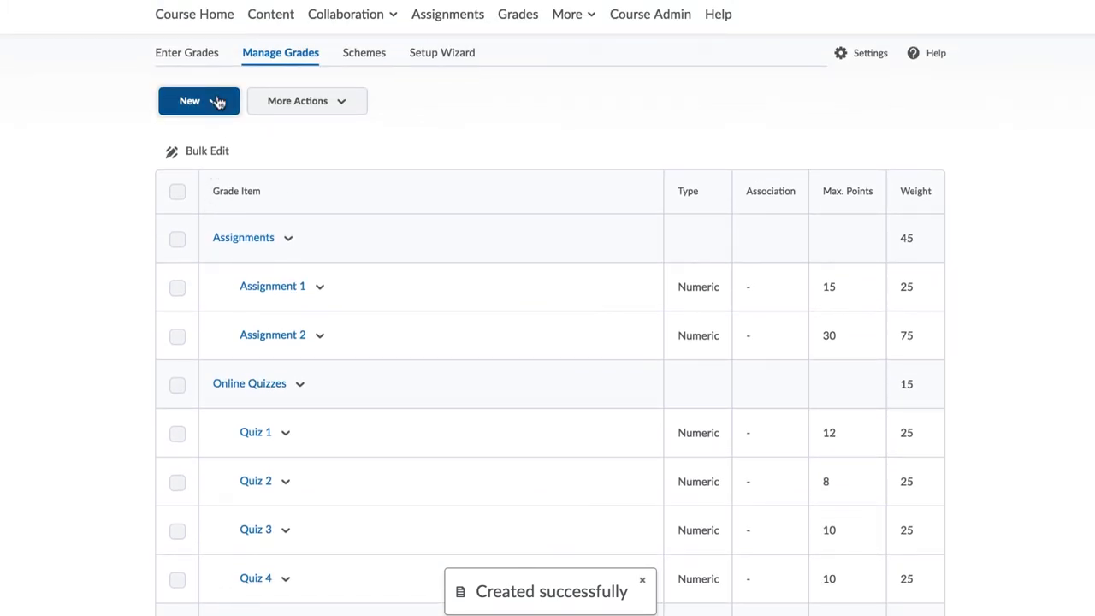
{"action": "left_click", "coordinate": [215, 100]}
{"action": "left_click", "coordinate": [214, 138]}
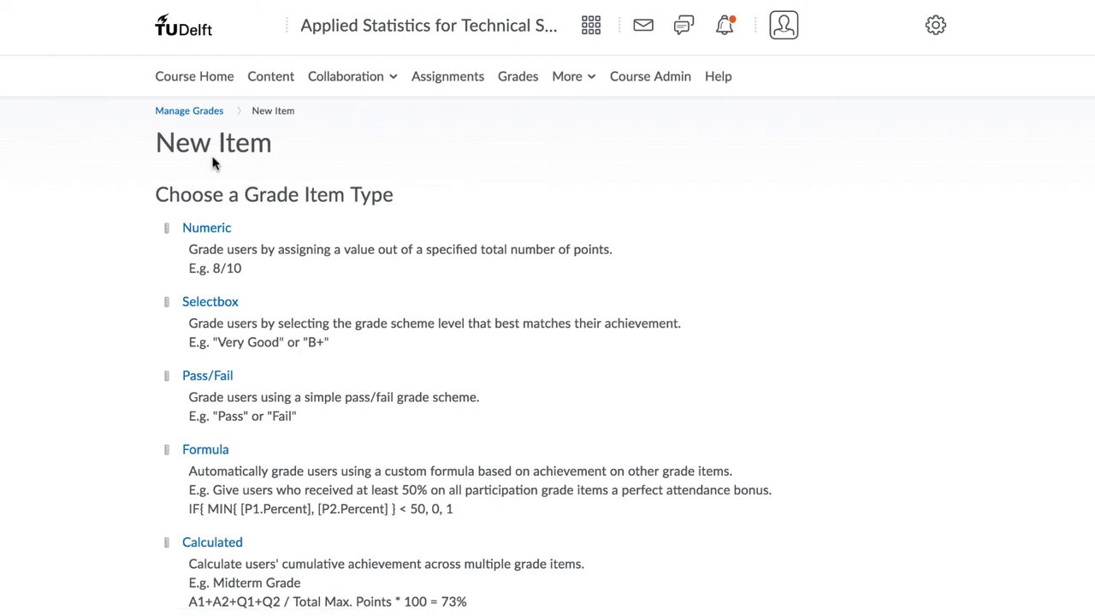
{"action": "left_click", "coordinate": [208, 229]}
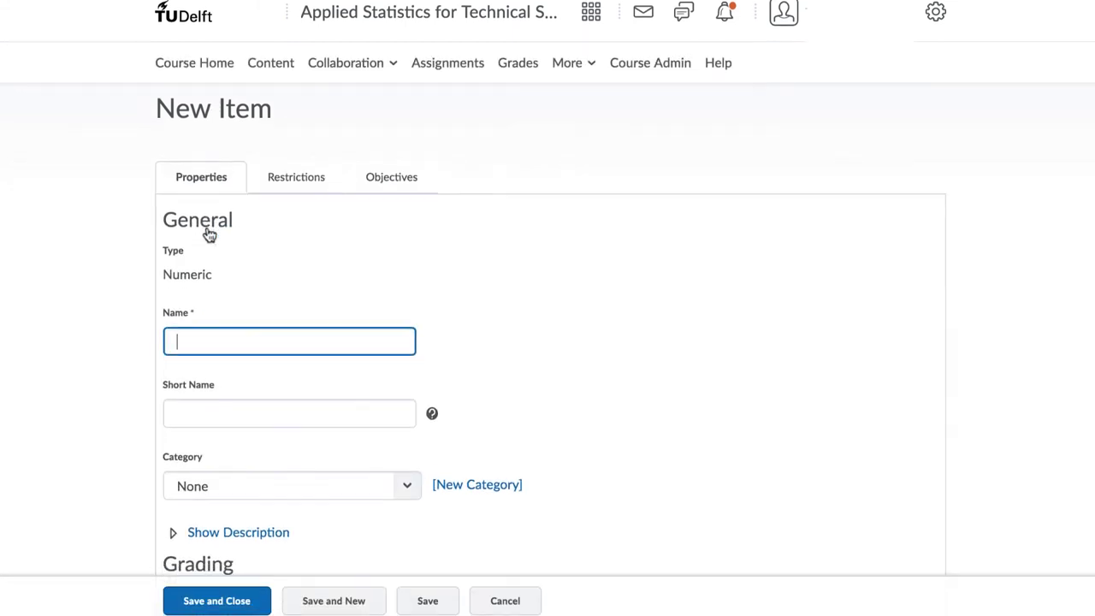
{"action": "scroll", "coordinate": [209, 234], "scroll_direction": "down", "scroll_amount": 3}
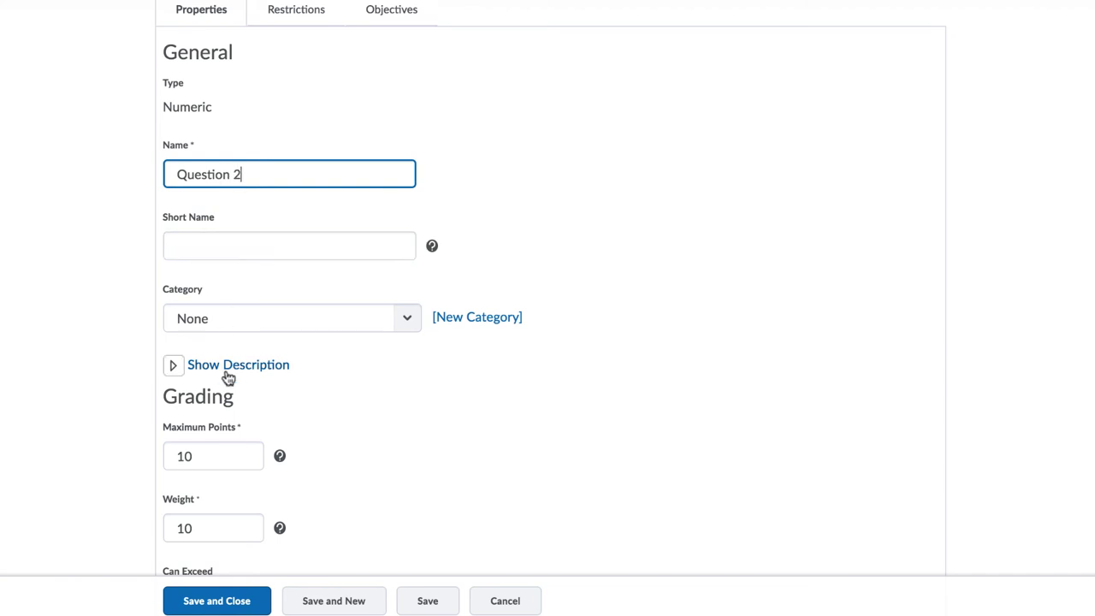
{"action": "left_click", "coordinate": [232, 313]}
{"action": "left_click", "coordinate": [229, 373]}
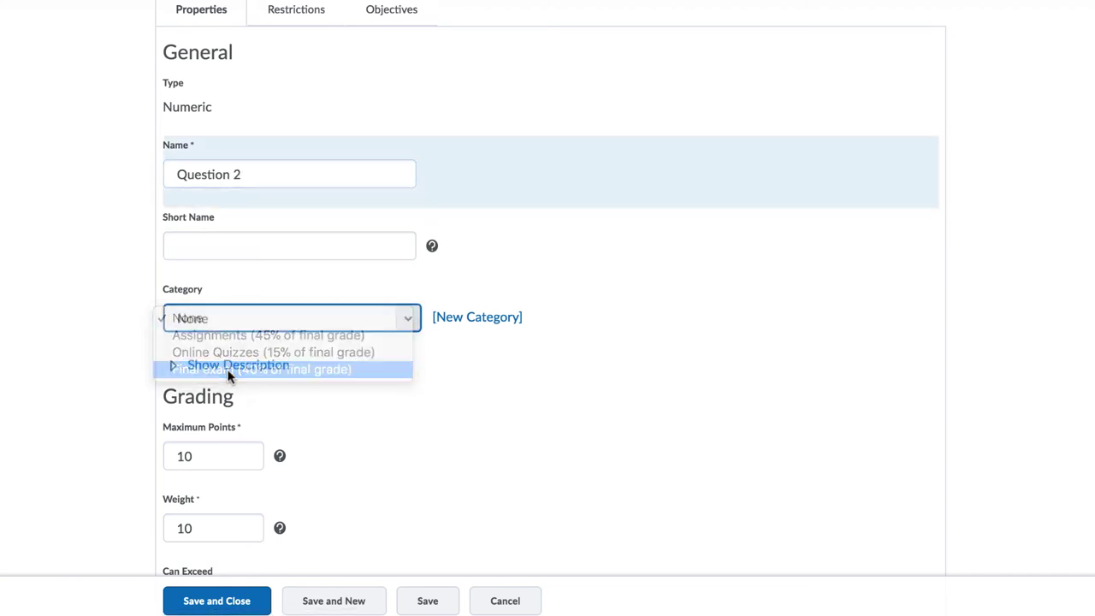
Set the maximum points of Question 2 to 30, and save and close the item
{"action": "left_click", "coordinate": [199, 454]}
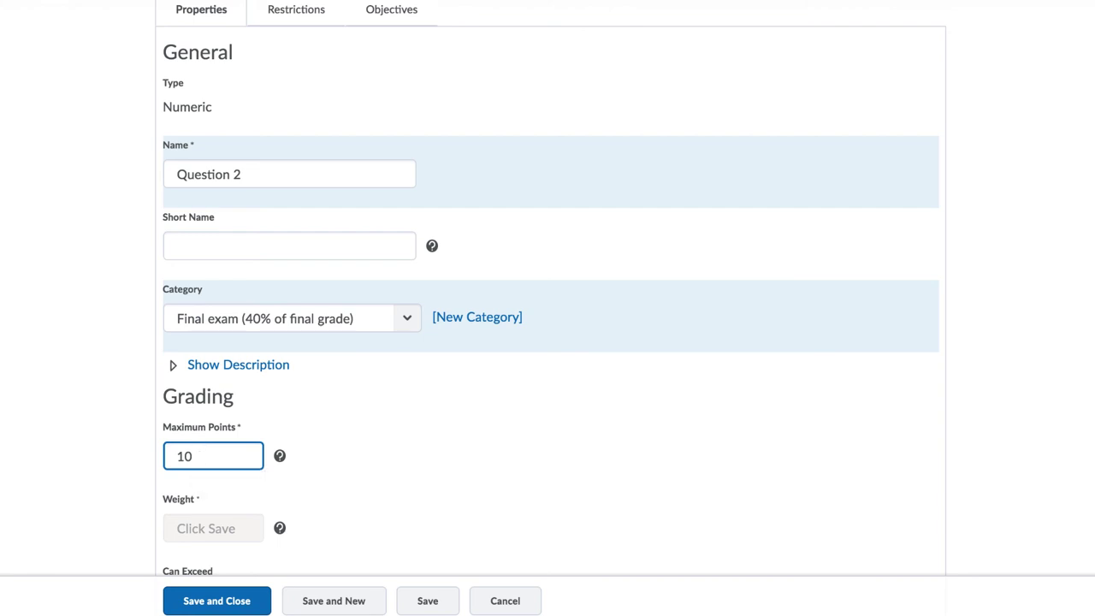
{"action": "left_click", "coordinate": [379, 485]}
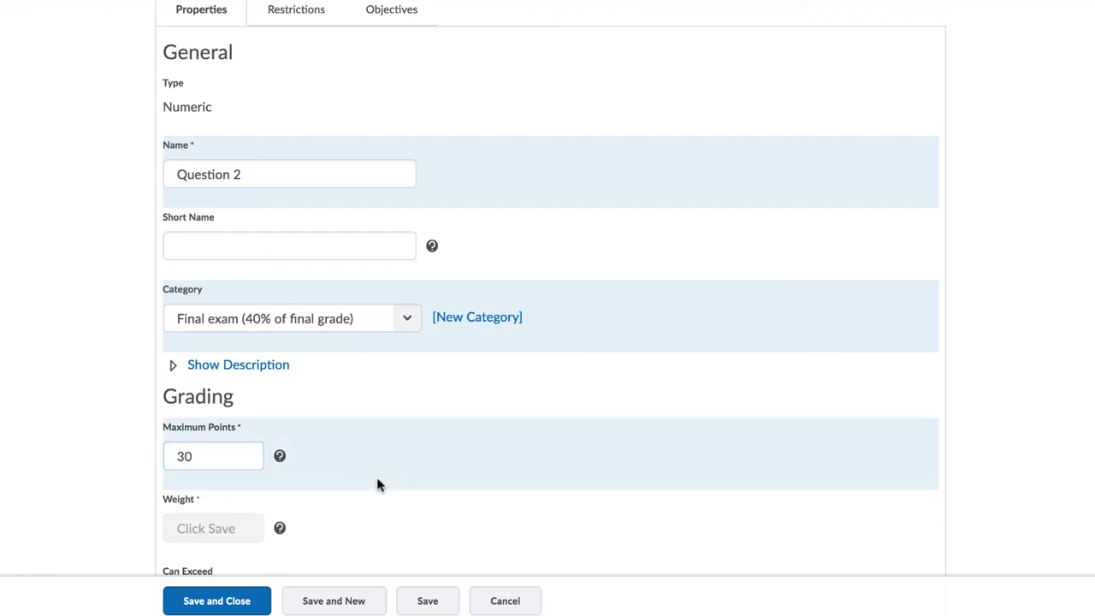
{"action": "scroll", "coordinate": [379, 485], "scroll_direction": "down", "scroll_amount": 6}
{"action": "scroll", "coordinate": [379, 485], "scroll_direction": "down", "scroll_amount": 1}
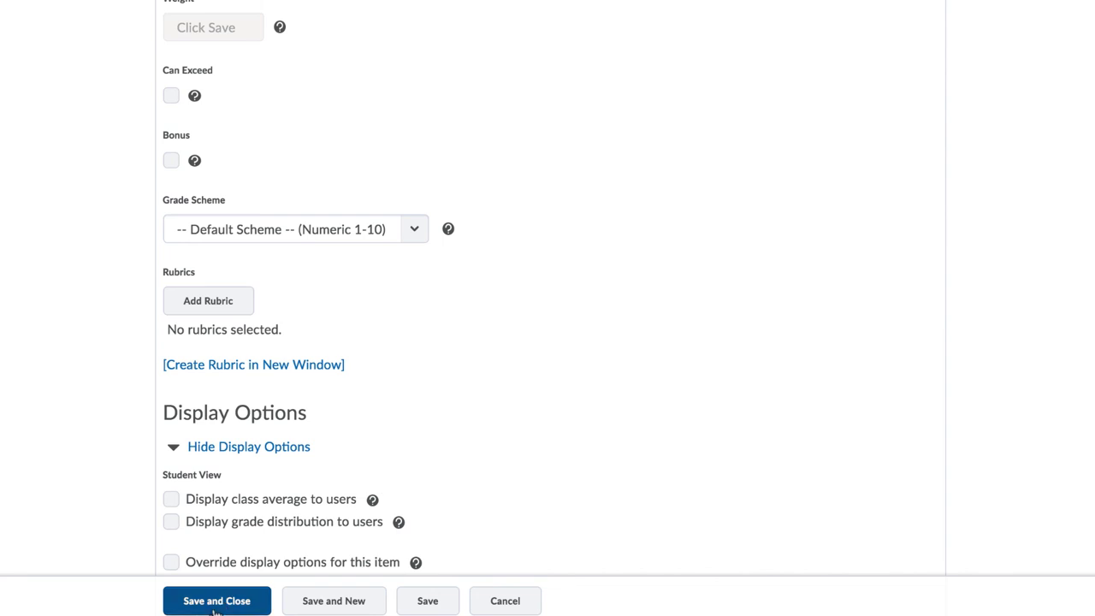
{"action": "left_click", "coordinate": [216, 603]}
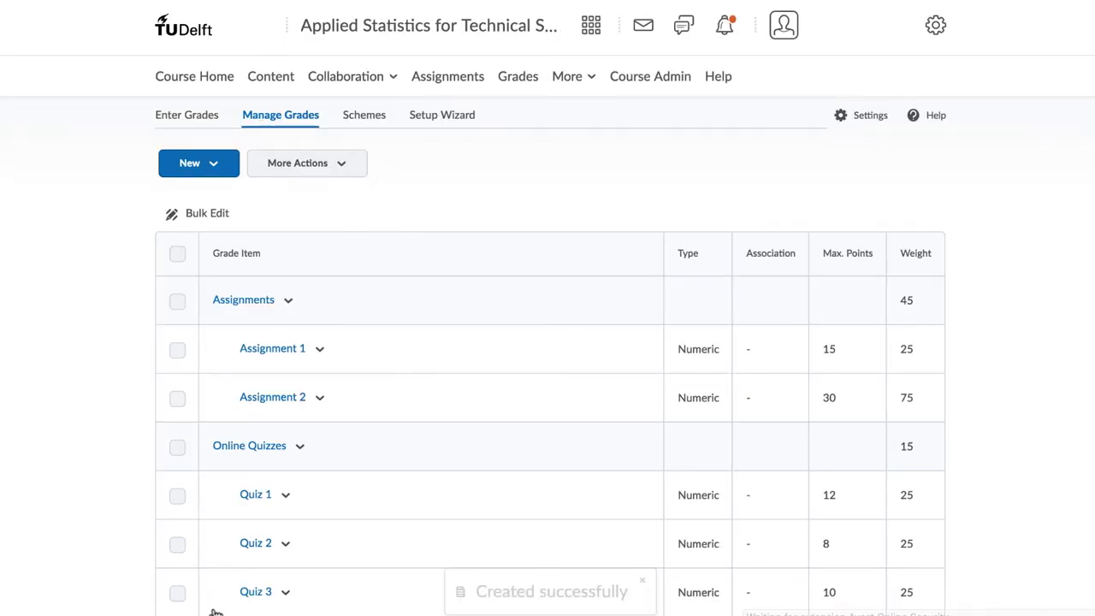
{"action": "scroll", "coordinate": [216, 611], "scroll_direction": "down", "scroll_amount": 4}
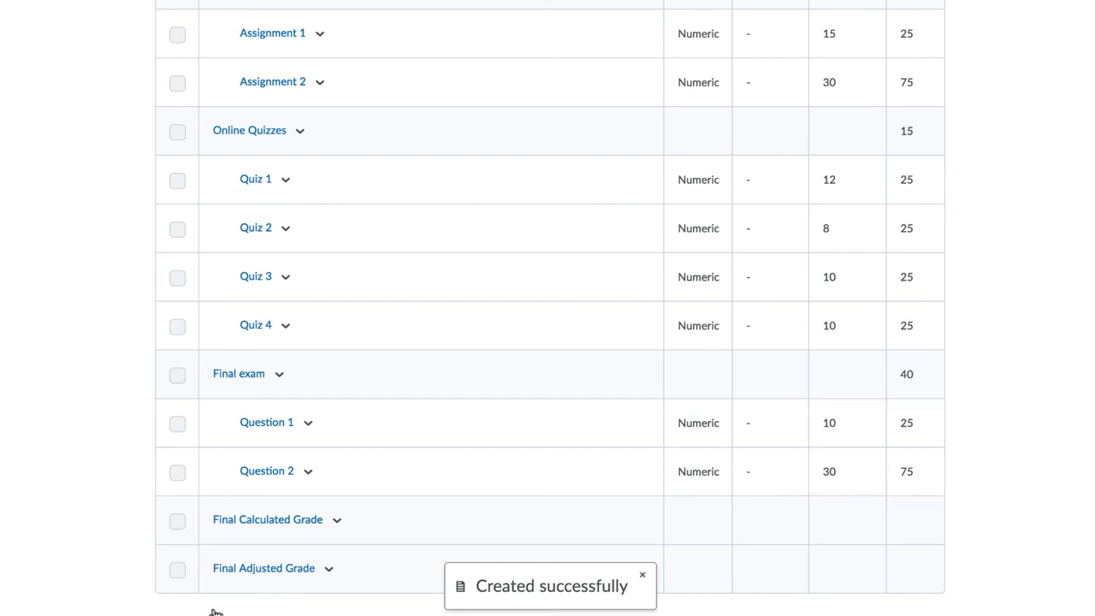
{"action": "scroll", "coordinate": [216, 611], "scroll_direction": "up", "scroll_amount": 3}
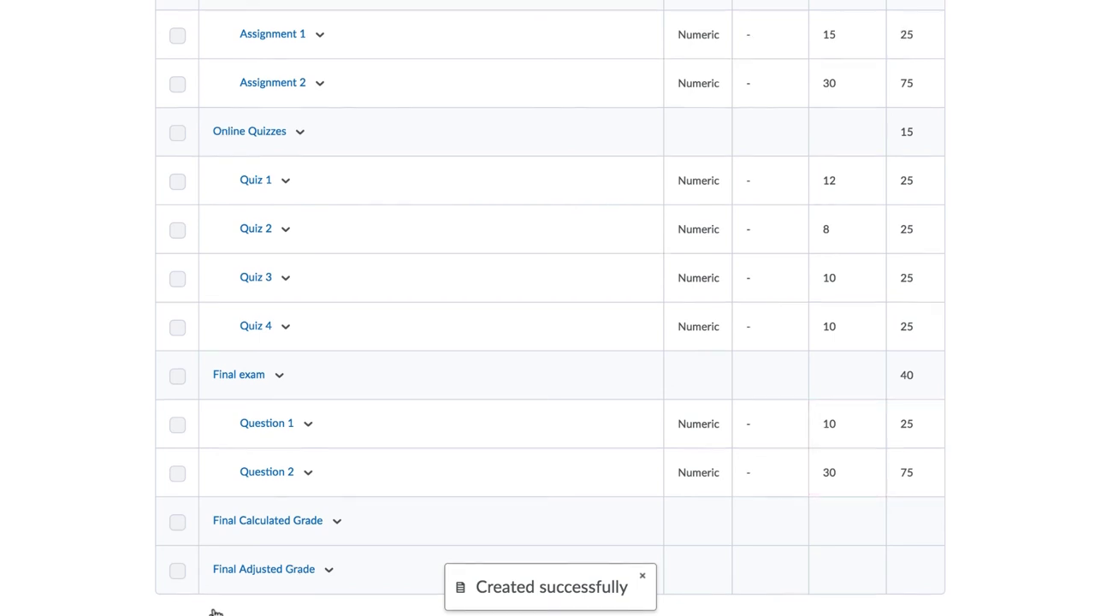